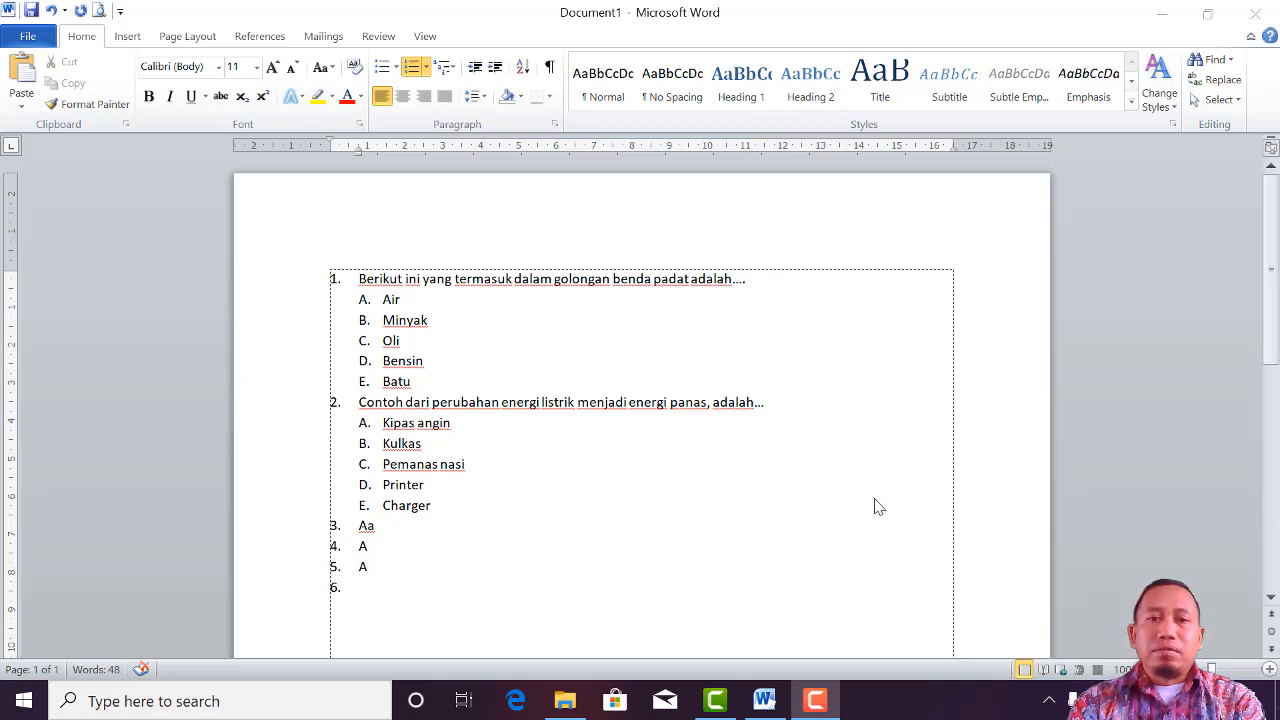
{"action": "left_click", "coordinate": [775, 284]}
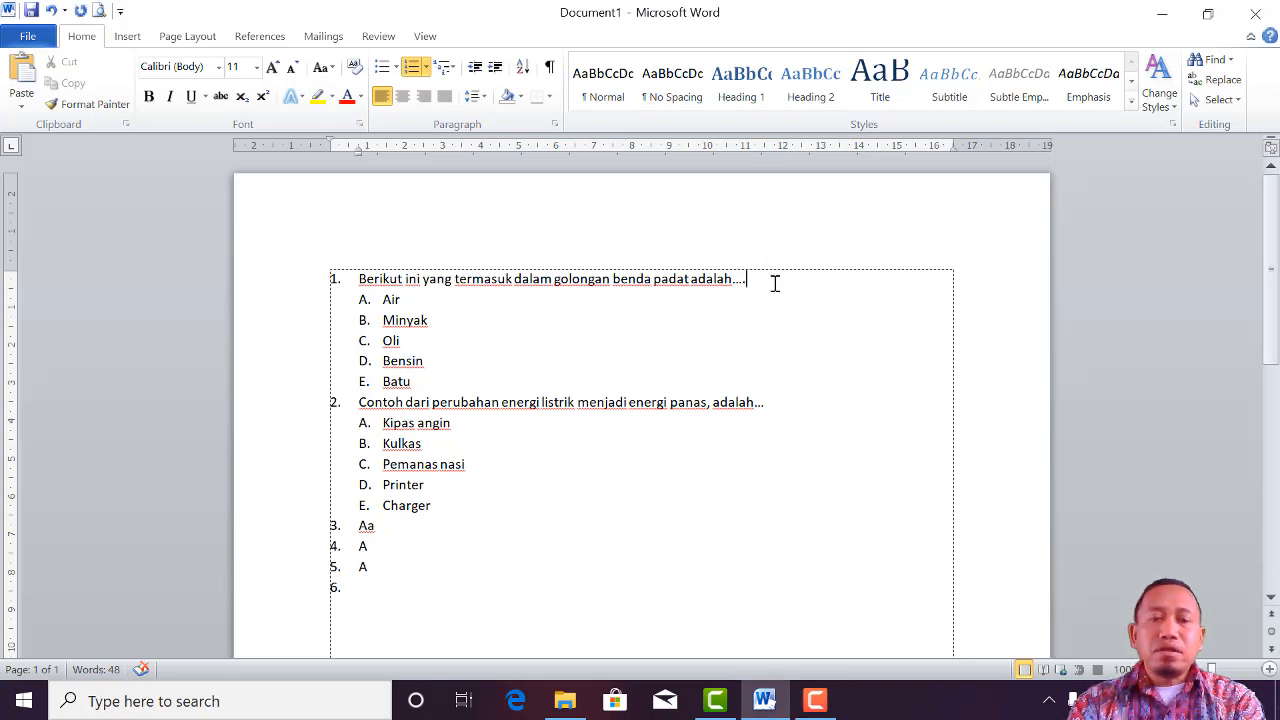
{"action": "scroll", "coordinate": [652, 314], "scroll_direction": "down", "scroll_amount": 1}
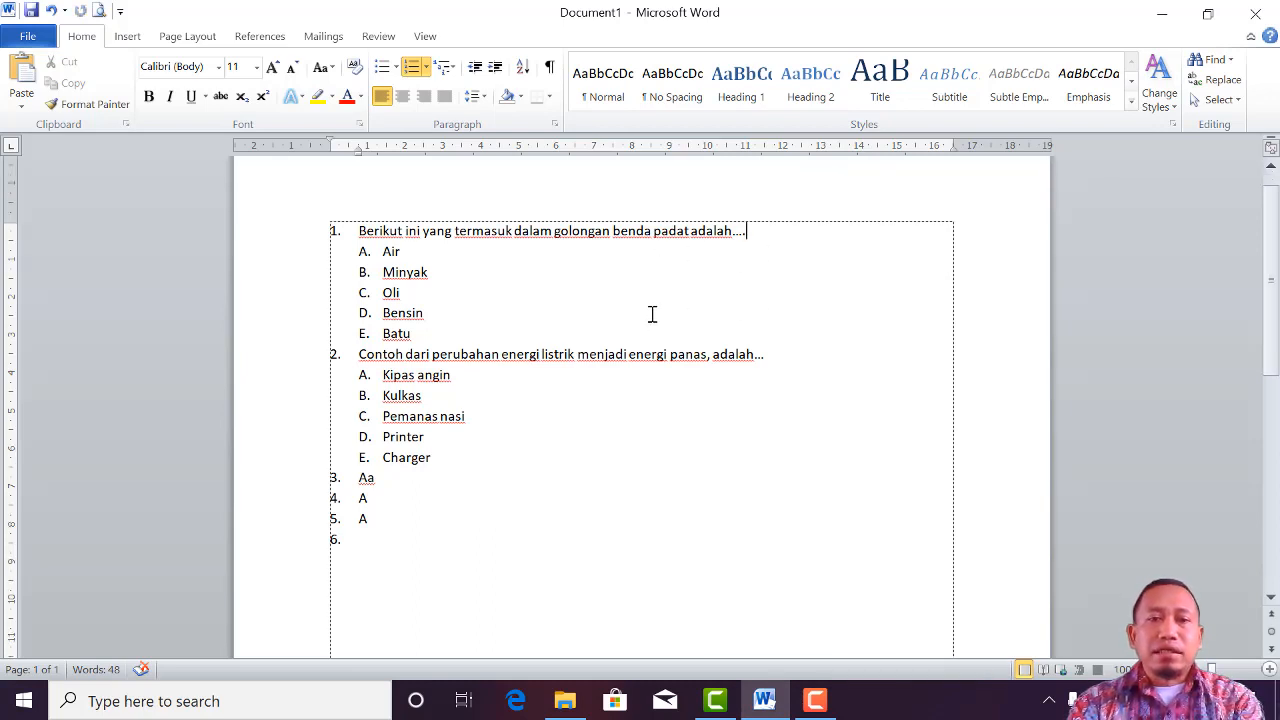
{"action": "scroll", "coordinate": [652, 314], "scroll_direction": "up", "scroll_amount": 1}
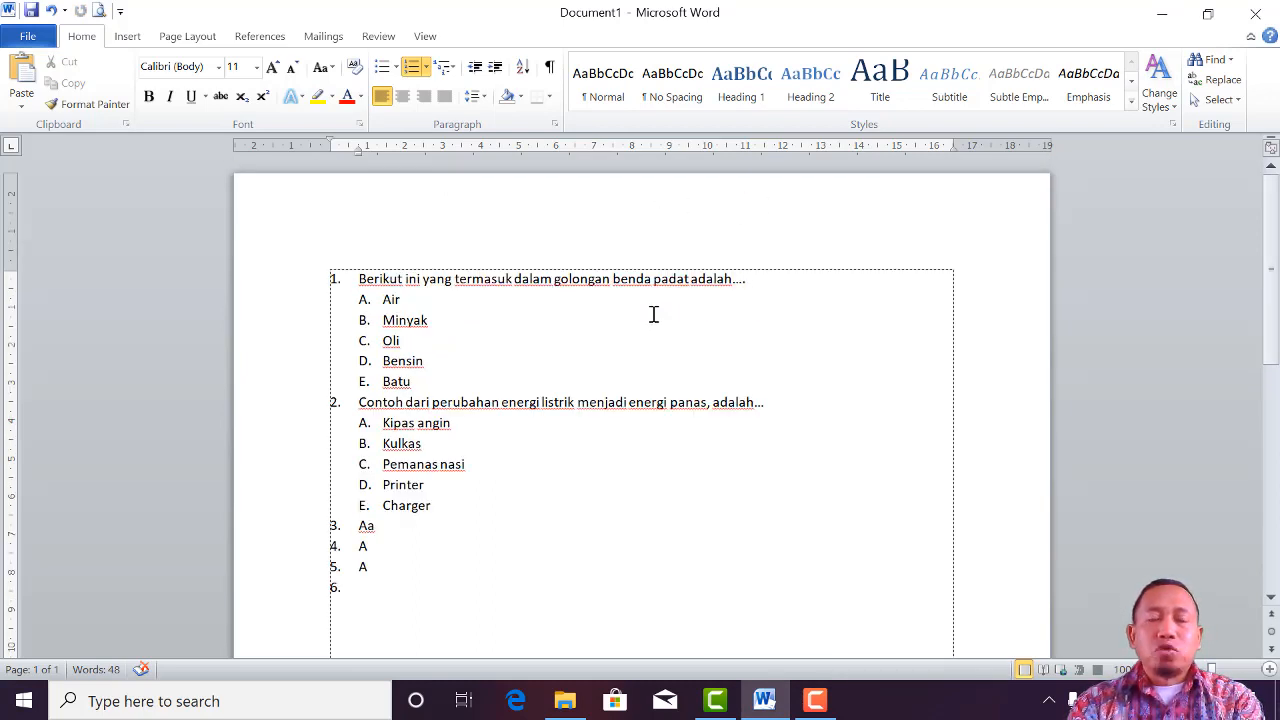
{"action": "scroll", "coordinate": [654, 318], "scroll_direction": "down", "scroll_amount": 2}
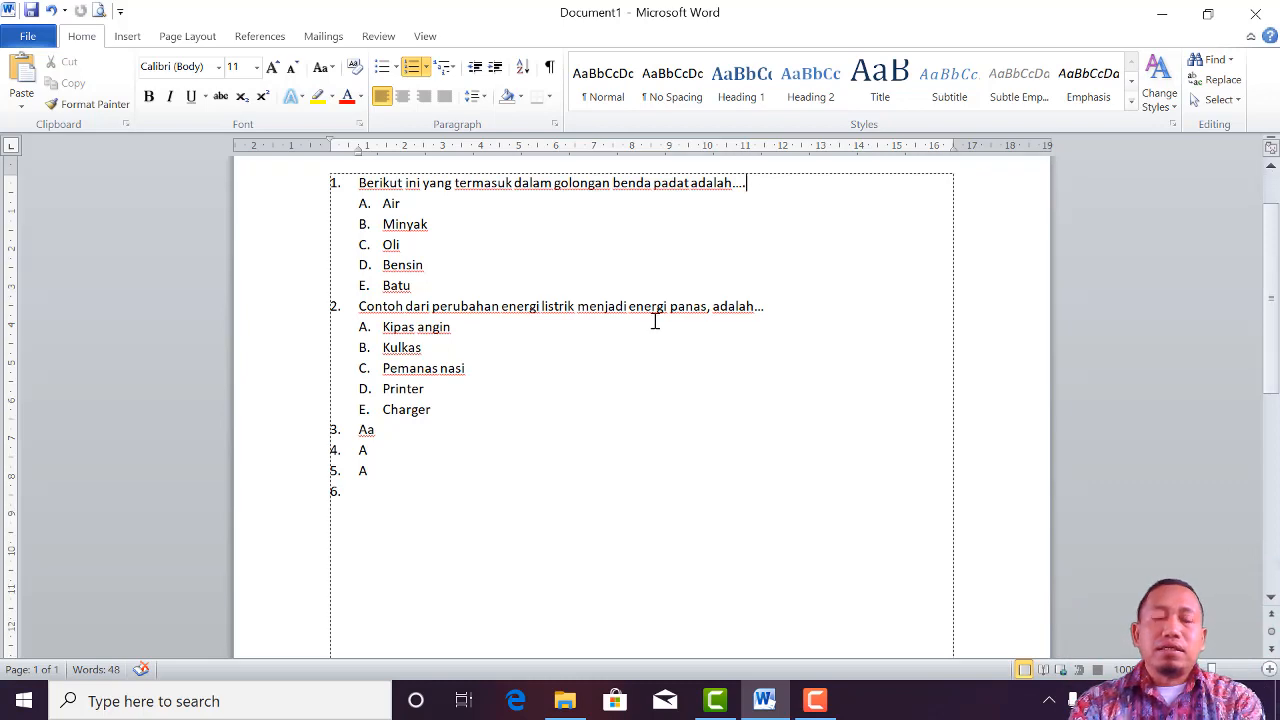
{"action": "scroll", "coordinate": [654, 320], "scroll_direction": "up", "scroll_amount": 1}
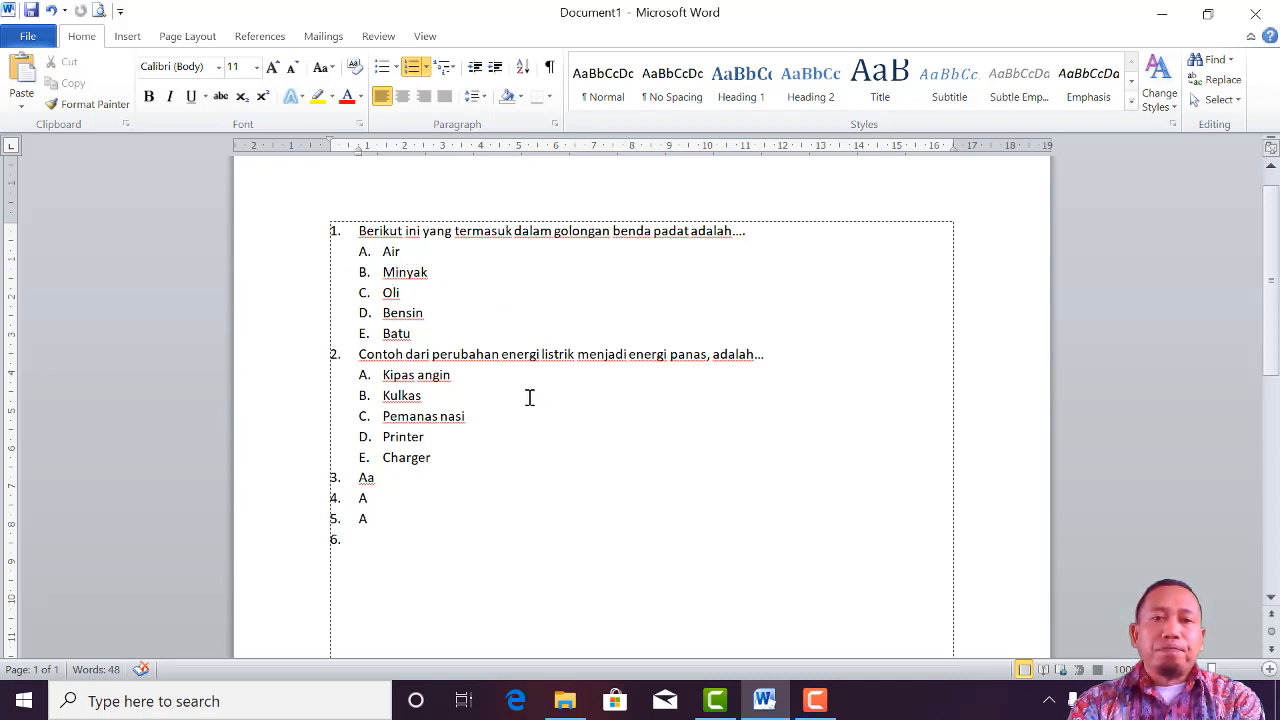
{"action": "scroll", "coordinate": [530, 397], "scroll_direction": "up", "scroll_amount": 1}
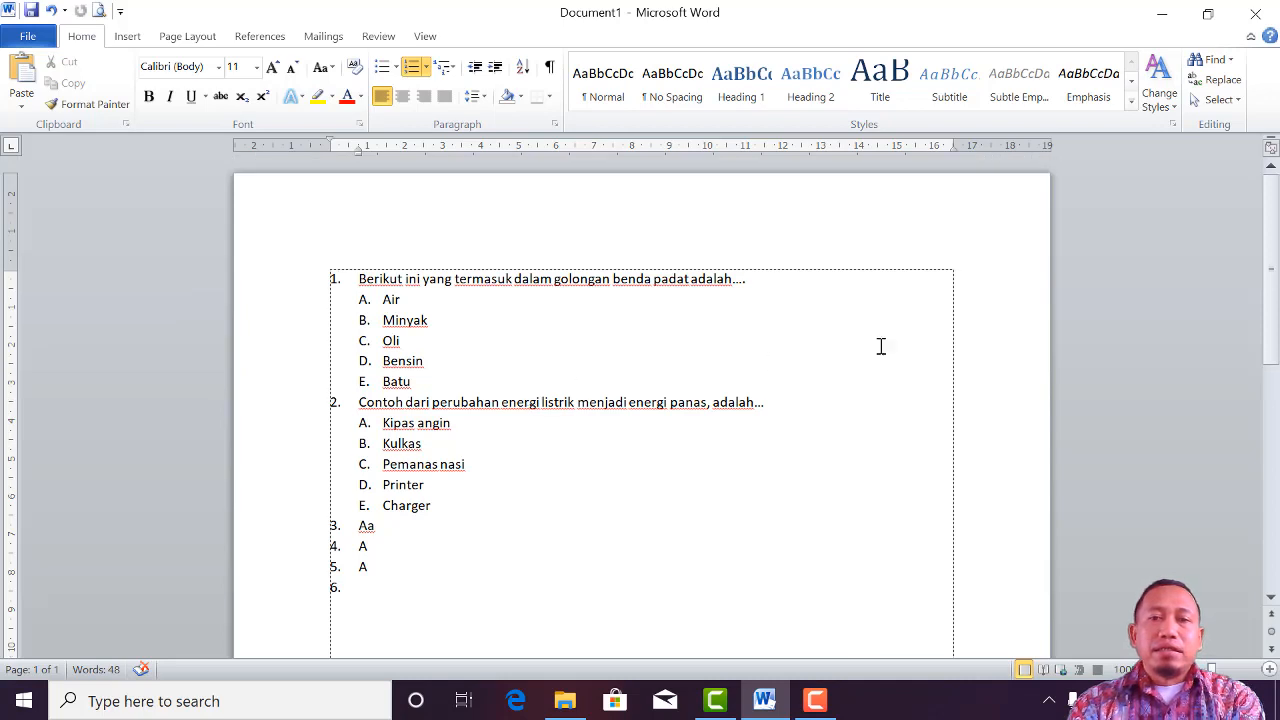
Add an unnumbered blank line beneath question 1 and insert a table with three columns and one row there
{"action": "left_click", "coordinate": [793, 285]}
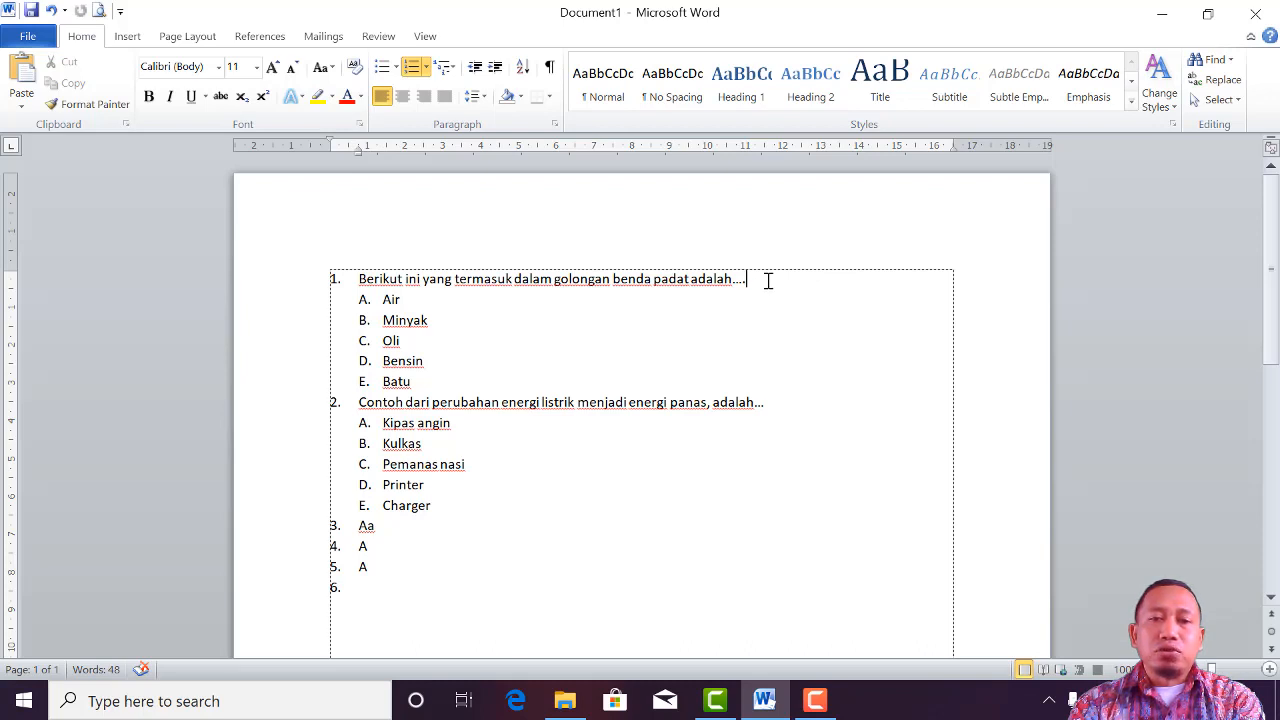
{"action": "key", "text": "Return"}
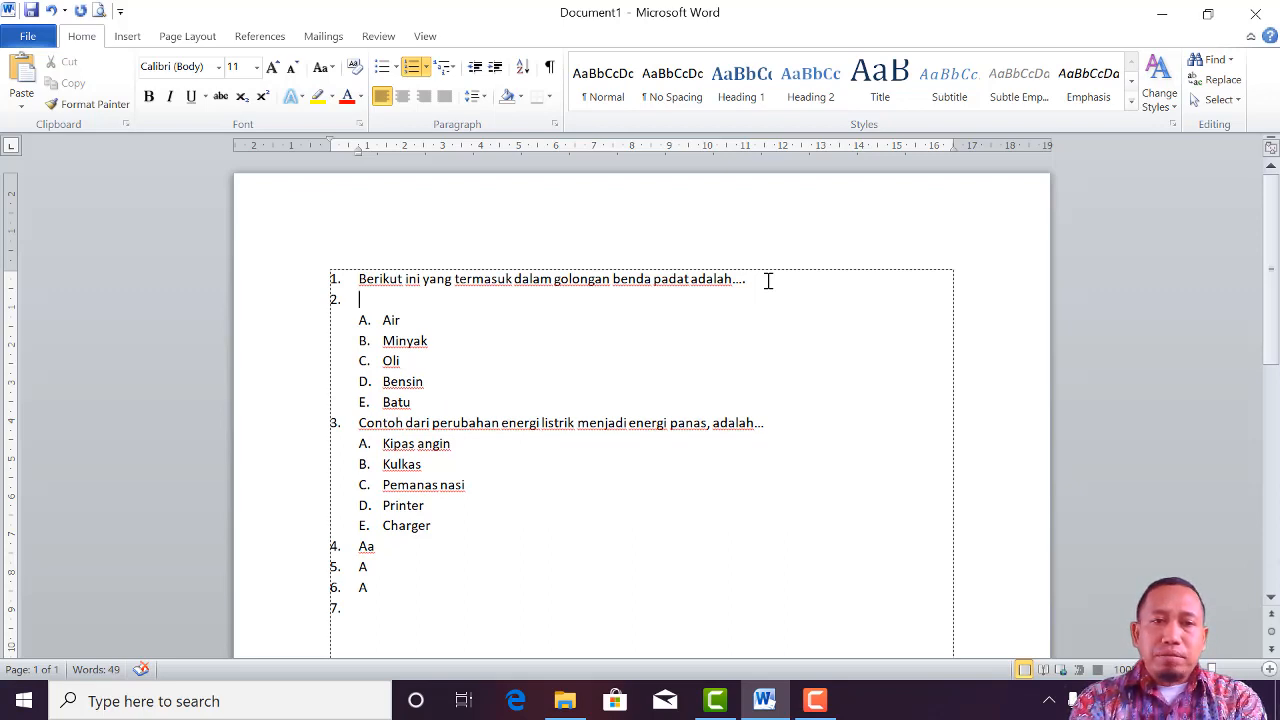
{"action": "key", "text": "BackSpace"}
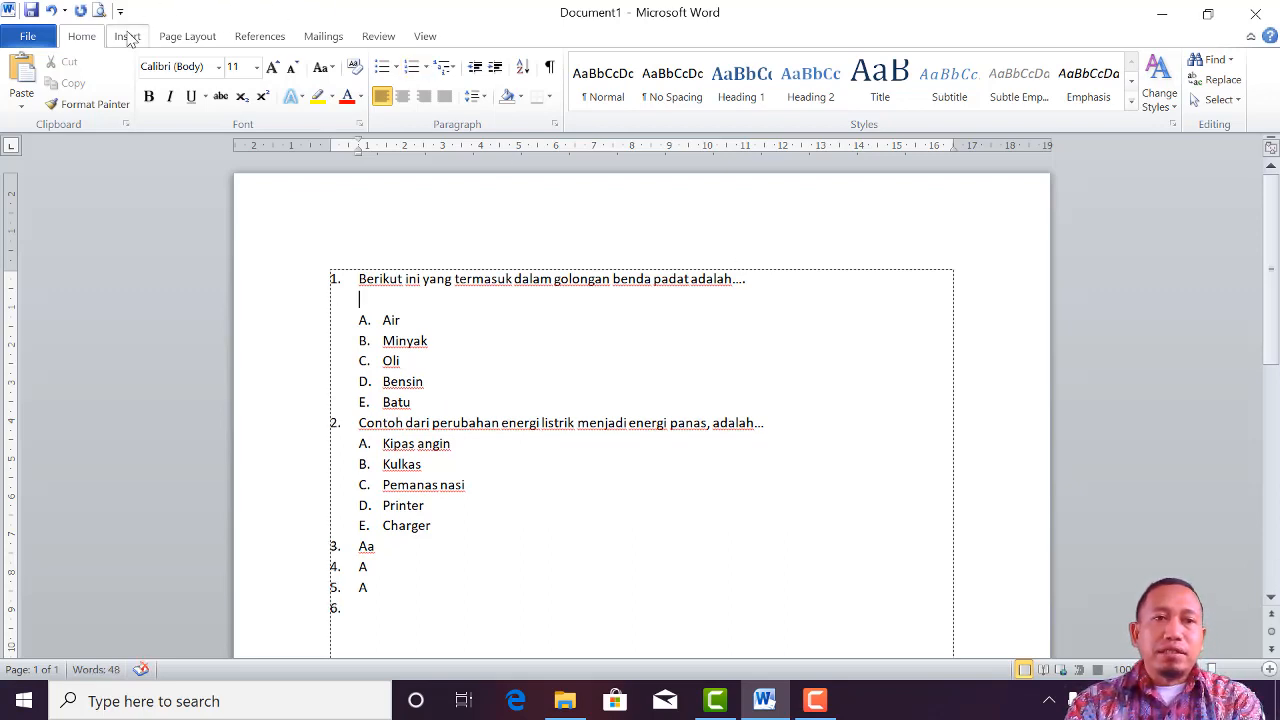
{"action": "left_click", "coordinate": [127, 37]}
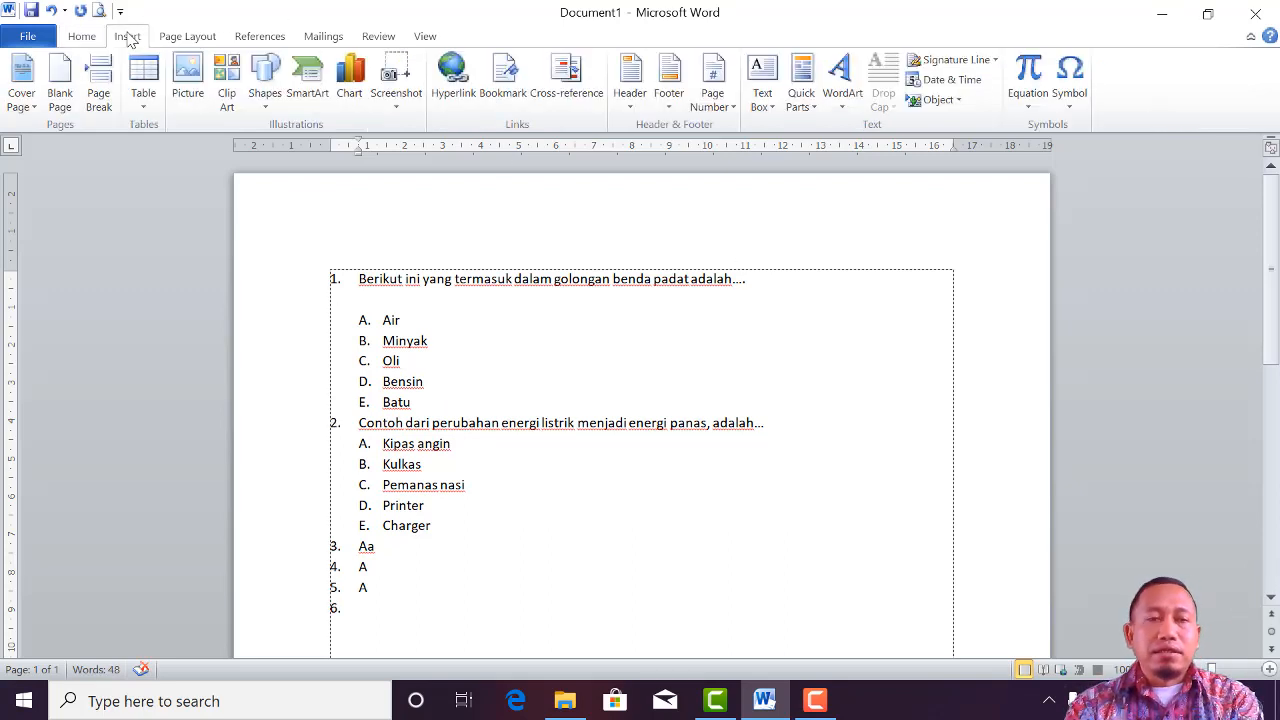
{"action": "left_click", "coordinate": [145, 88]}
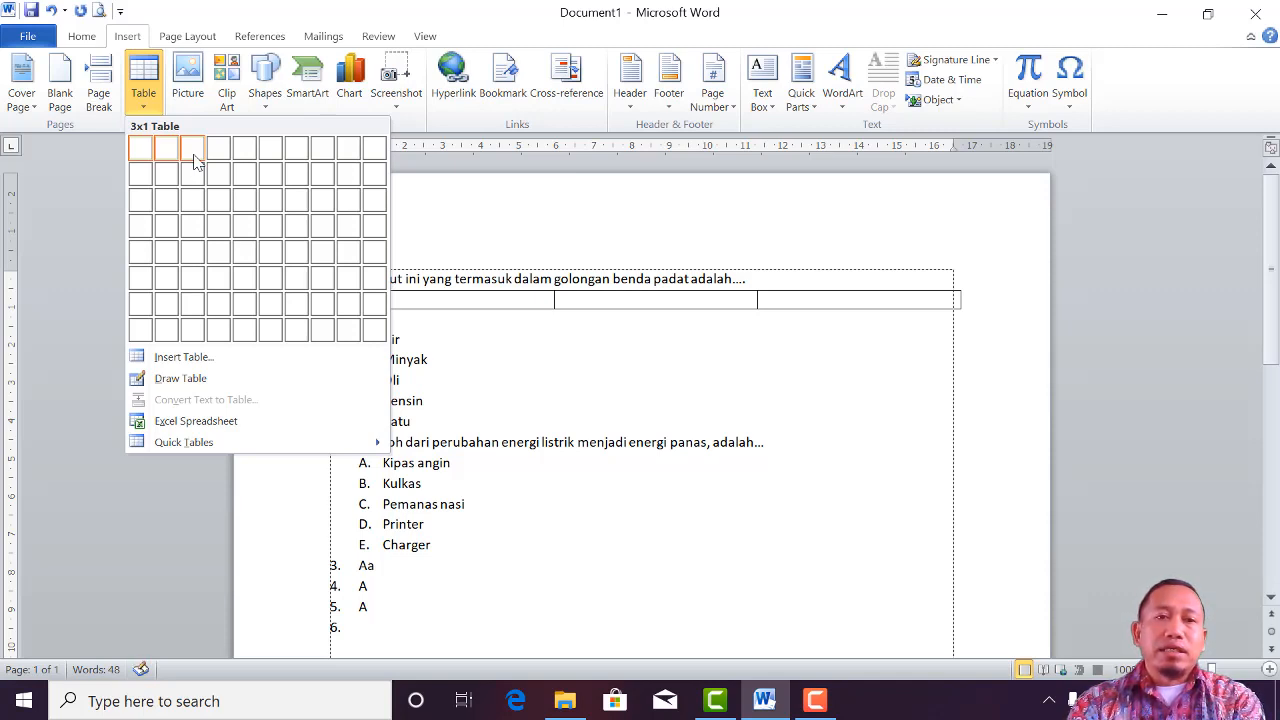
{"action": "left_click", "coordinate": [193, 152]}
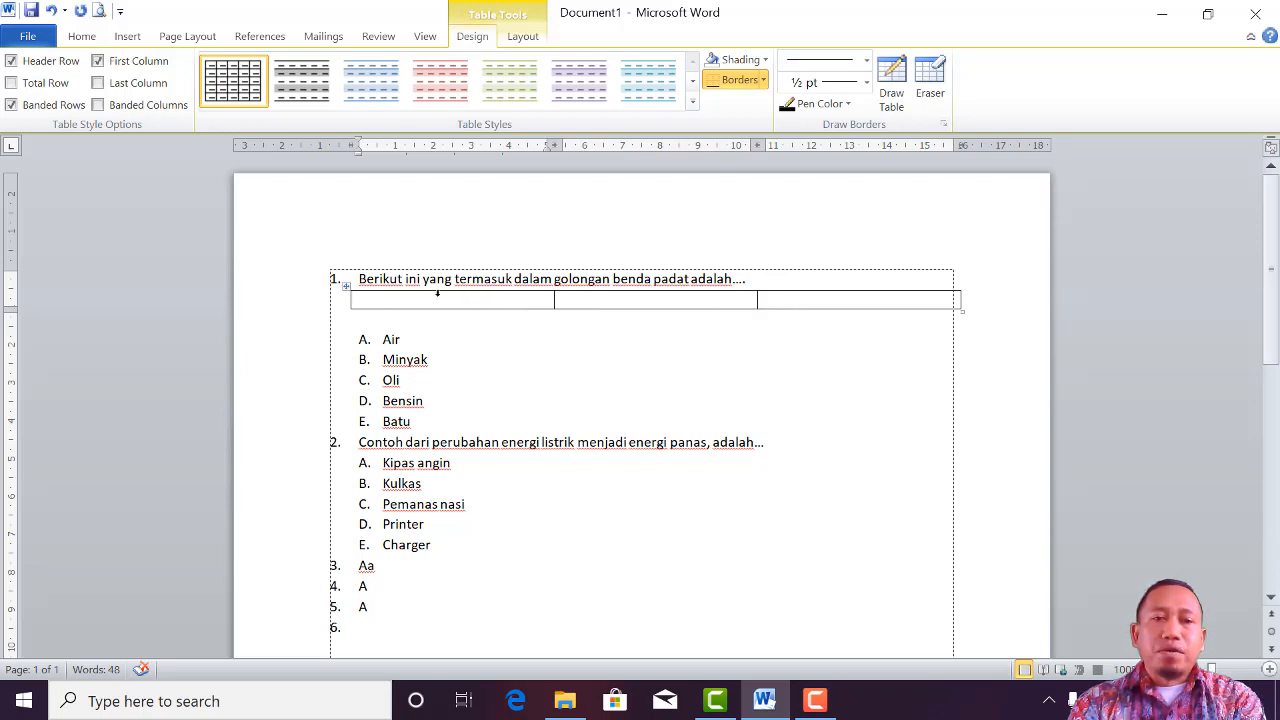
Remove all borders from the table under question 1 using the None setting in Borders and Shading
{"action": "left_click", "coordinate": [348, 289]}
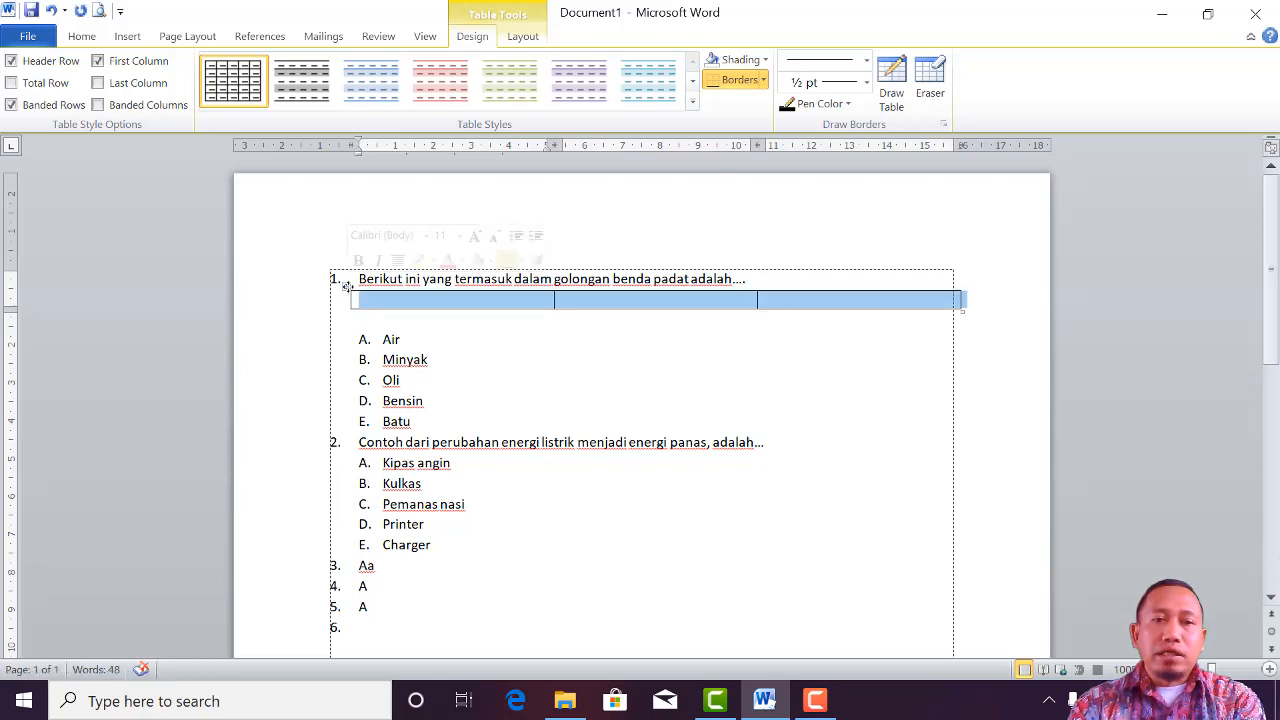
{"action": "right_click", "coordinate": [347, 288]}
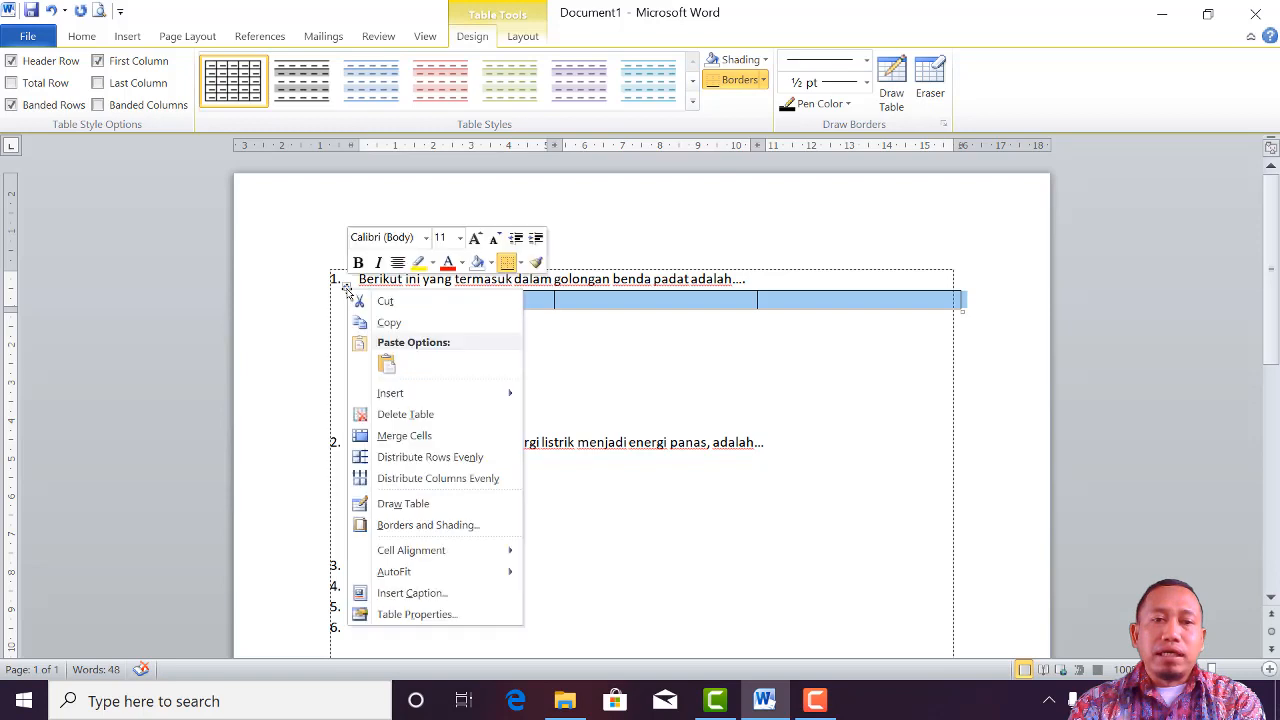
{"action": "left_click", "coordinate": [412, 527]}
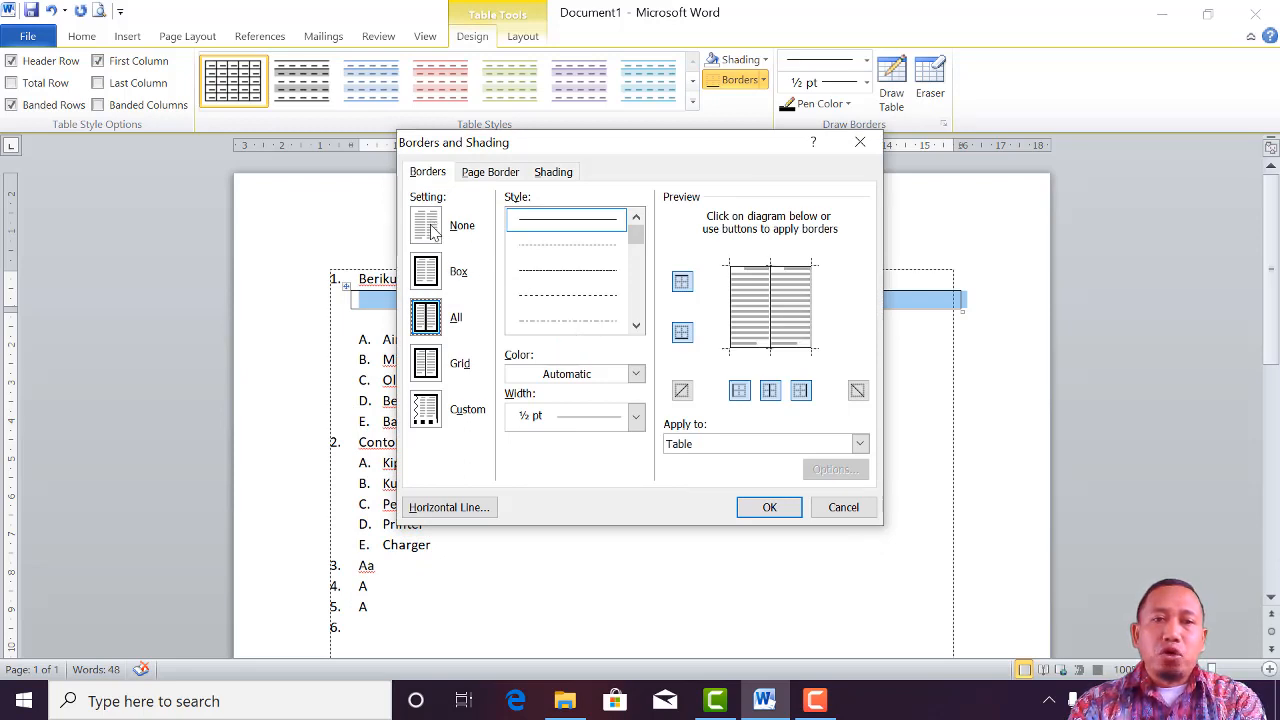
{"action": "left_click", "coordinate": [436, 228]}
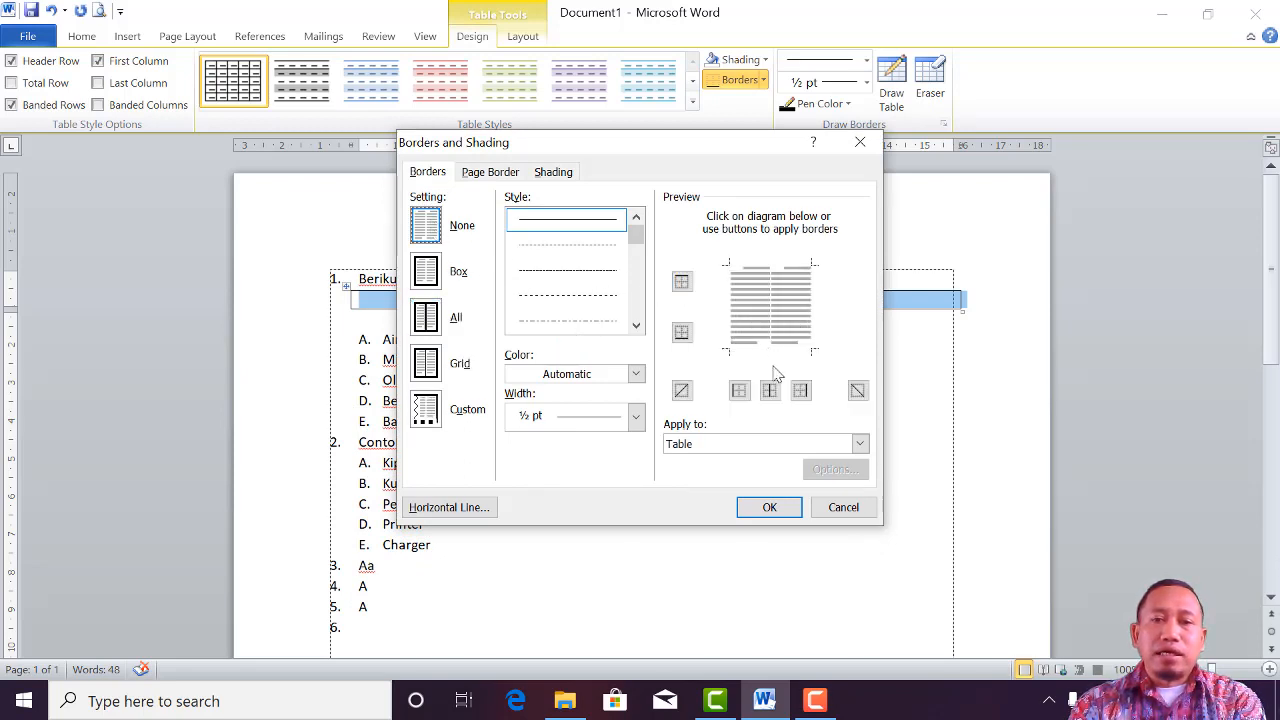
{"action": "left_click", "coordinate": [768, 508]}
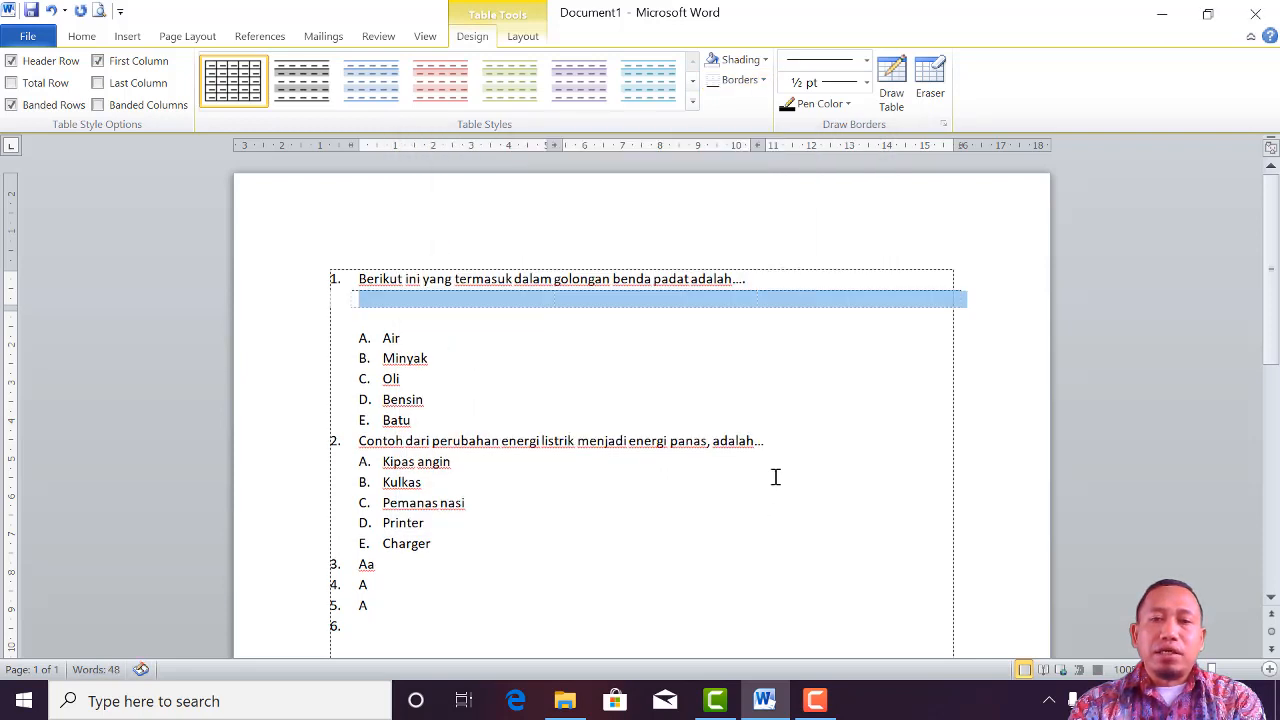
{"action": "left_click", "coordinate": [728, 336]}
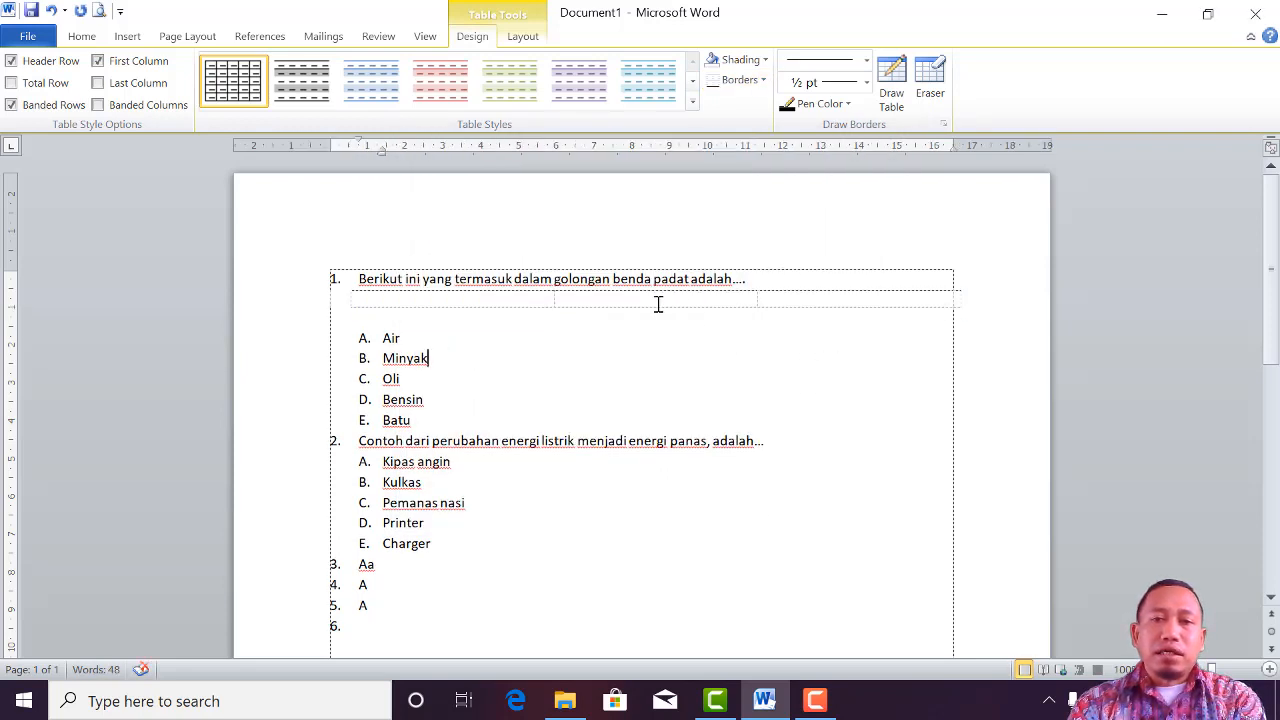
{"action": "left_click", "coordinate": [532, 300]}
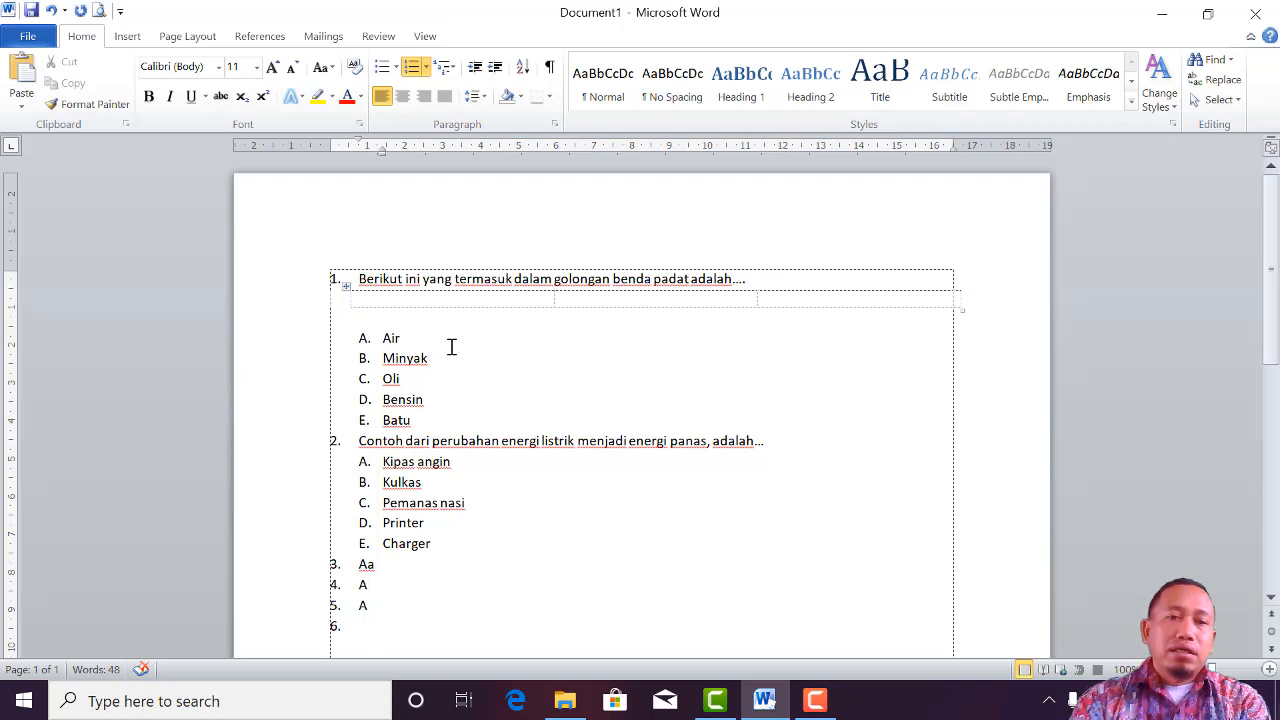
{"action": "left_click", "coordinate": [382, 339]}
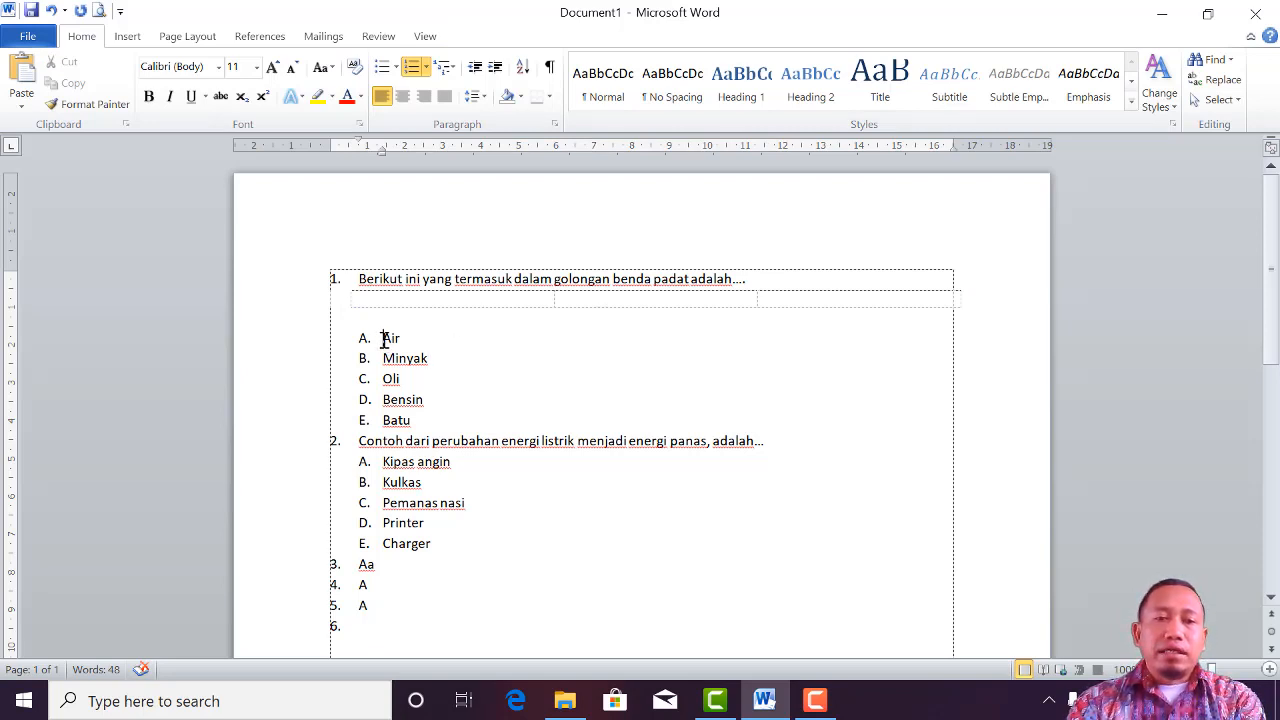
{"action": "left_click_drag", "start_coordinate": [382, 339], "coordinate": [431, 420]}
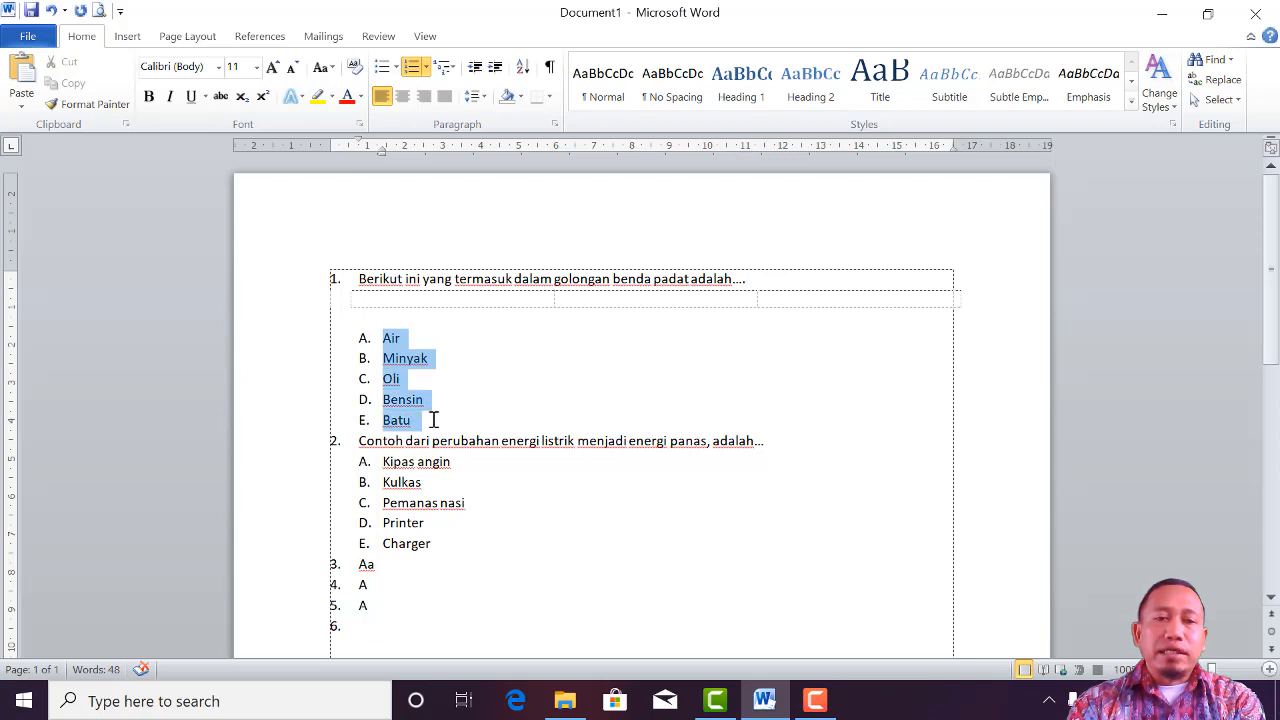
{"action": "left_click", "coordinate": [383, 338]}
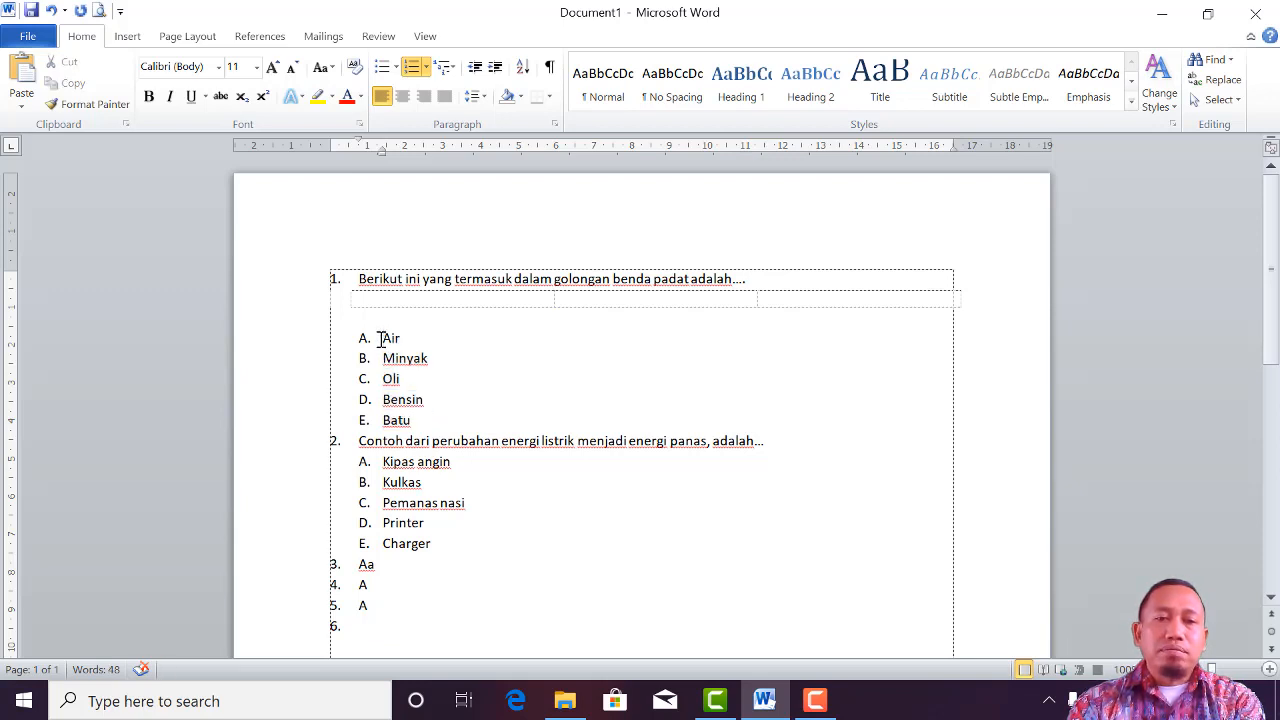
{"action": "left_click_drag", "start_coordinate": [383, 338], "coordinate": [423, 414]}
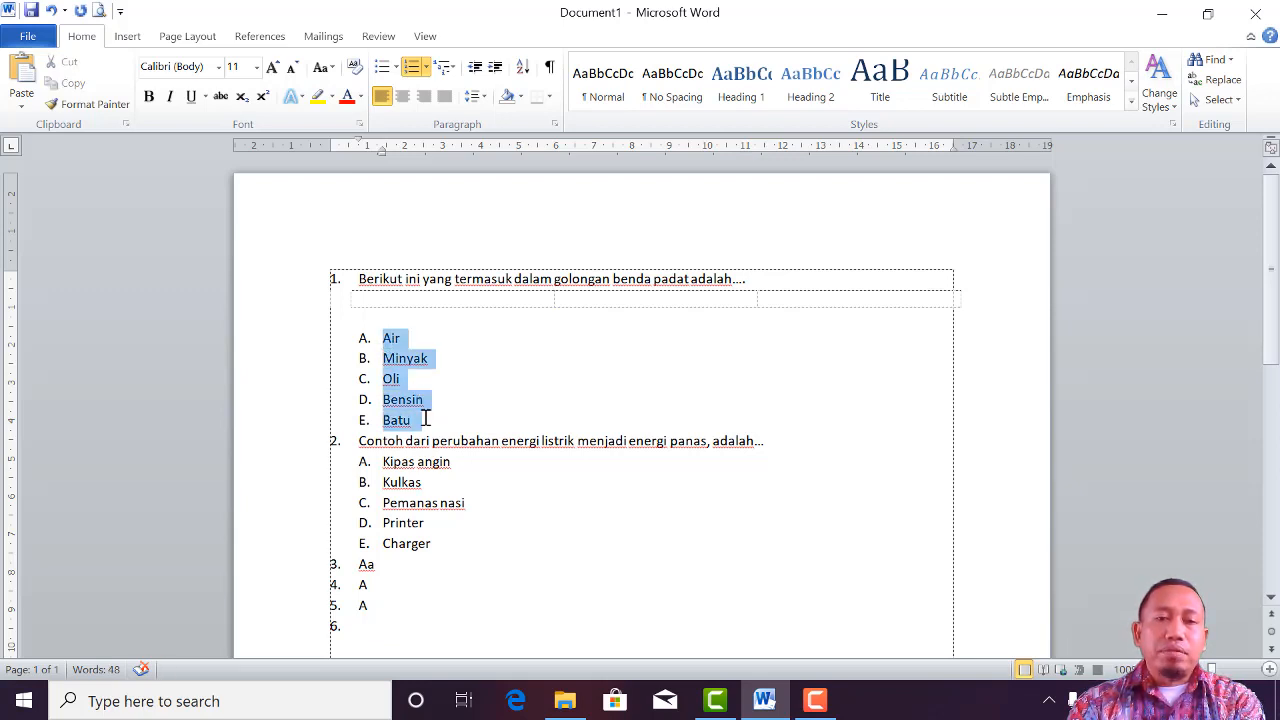
{"action": "left_click", "coordinate": [383, 357]}
{"action": "left_click_drag", "start_coordinate": [383, 341], "coordinate": [440, 403]}
{"action": "left_click", "coordinate": [424, 322]}
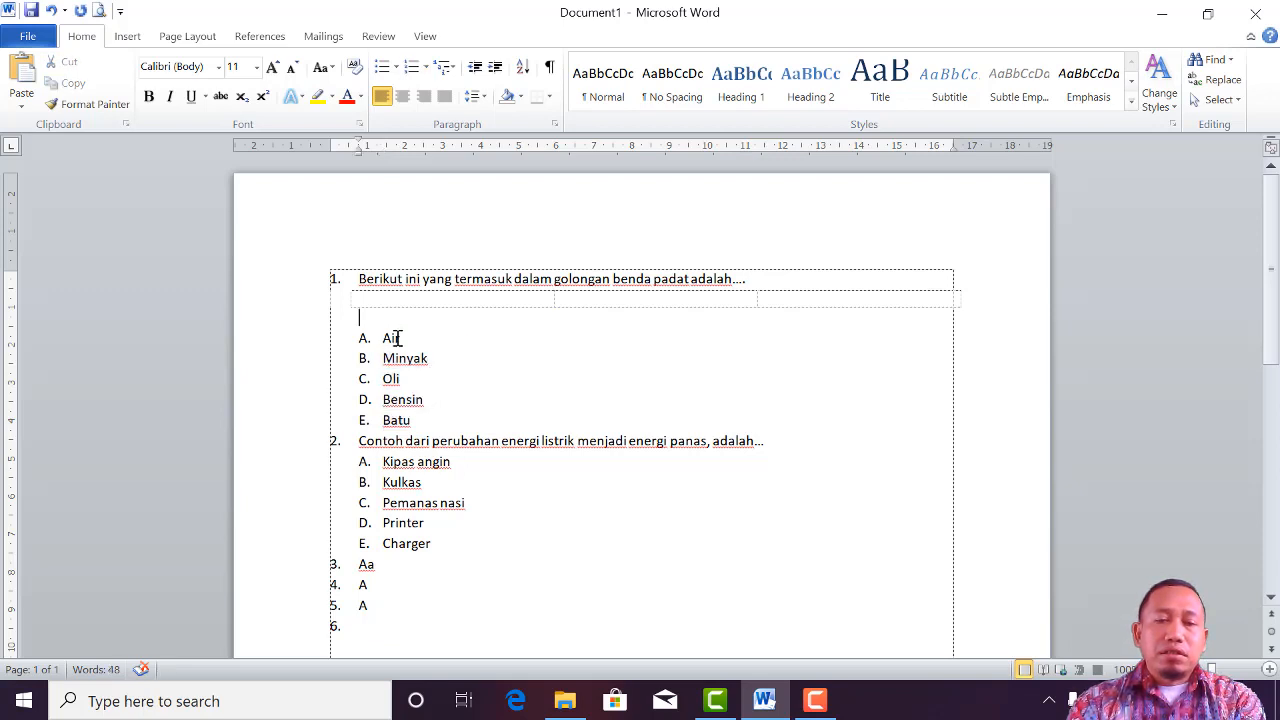
Distribute question 1's answer options across the table cells: A and B in the first, C and D in the second, E in the third
{"action": "left_click", "coordinate": [383, 338]}
{"action": "mouse_move", "coordinate": [400, 342]}
{"action": "left_mouse_down"}
{"action": "mouse_move", "coordinate": [446, 354]}
{"action": "mouse_move", "coordinate": [437, 369]}
{"action": "mouse_move", "coordinate": [404, 360]}
{"action": "left_mouse_up"}
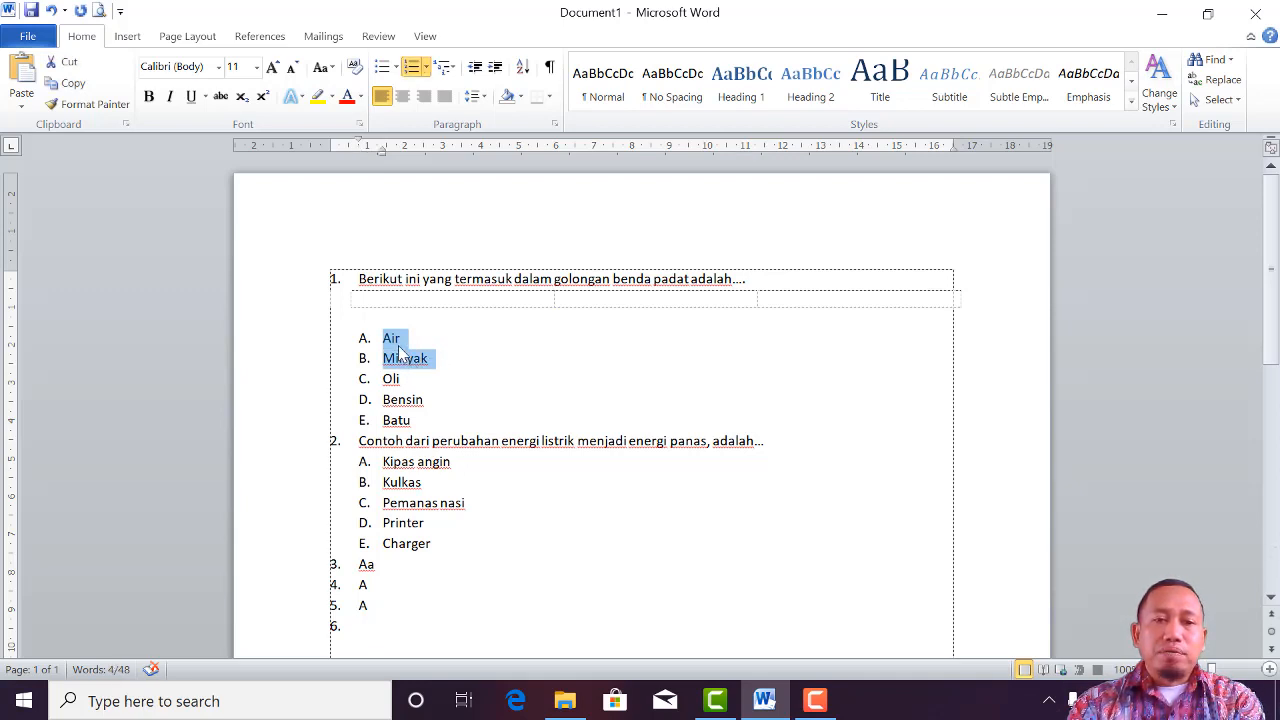
{"action": "left_click_drag", "start_coordinate": [389, 336], "coordinate": [395, 306]}
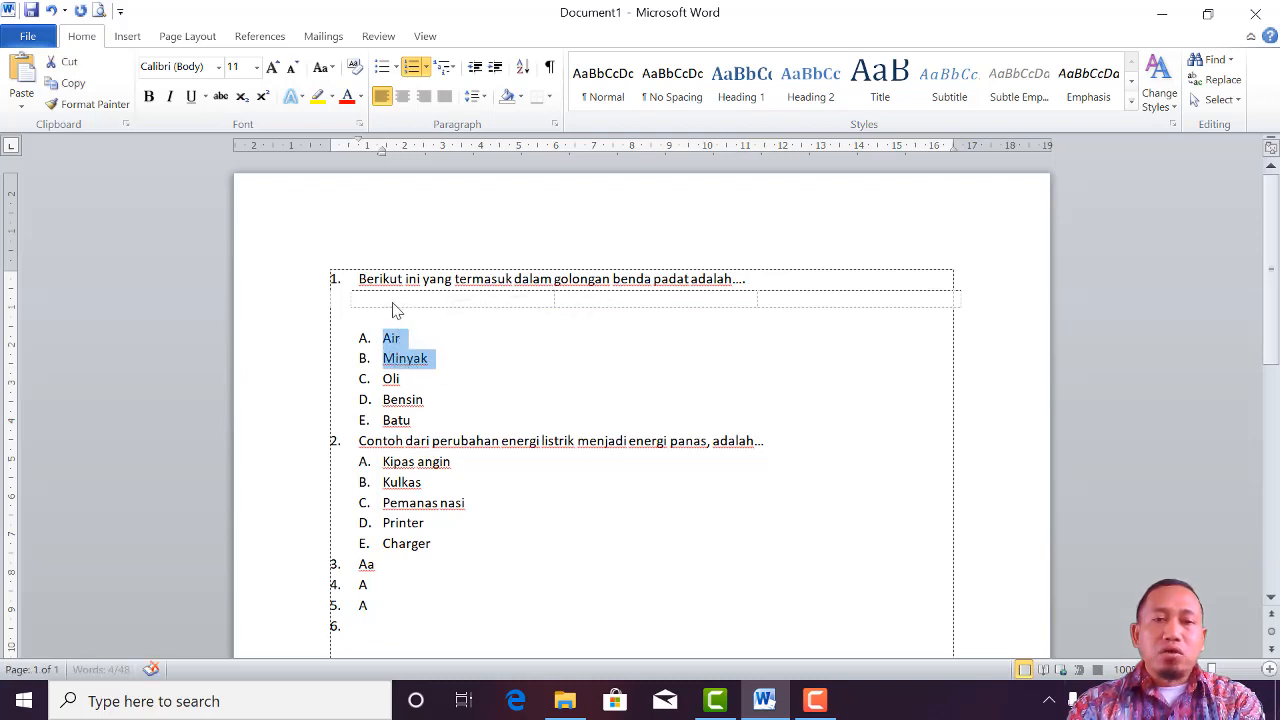
{"action": "left_click", "coordinate": [400, 375]}
{"action": "left_click_drag", "start_coordinate": [391, 380], "coordinate": [604, 318]}
{"action": "left_click", "coordinate": [368, 373]}
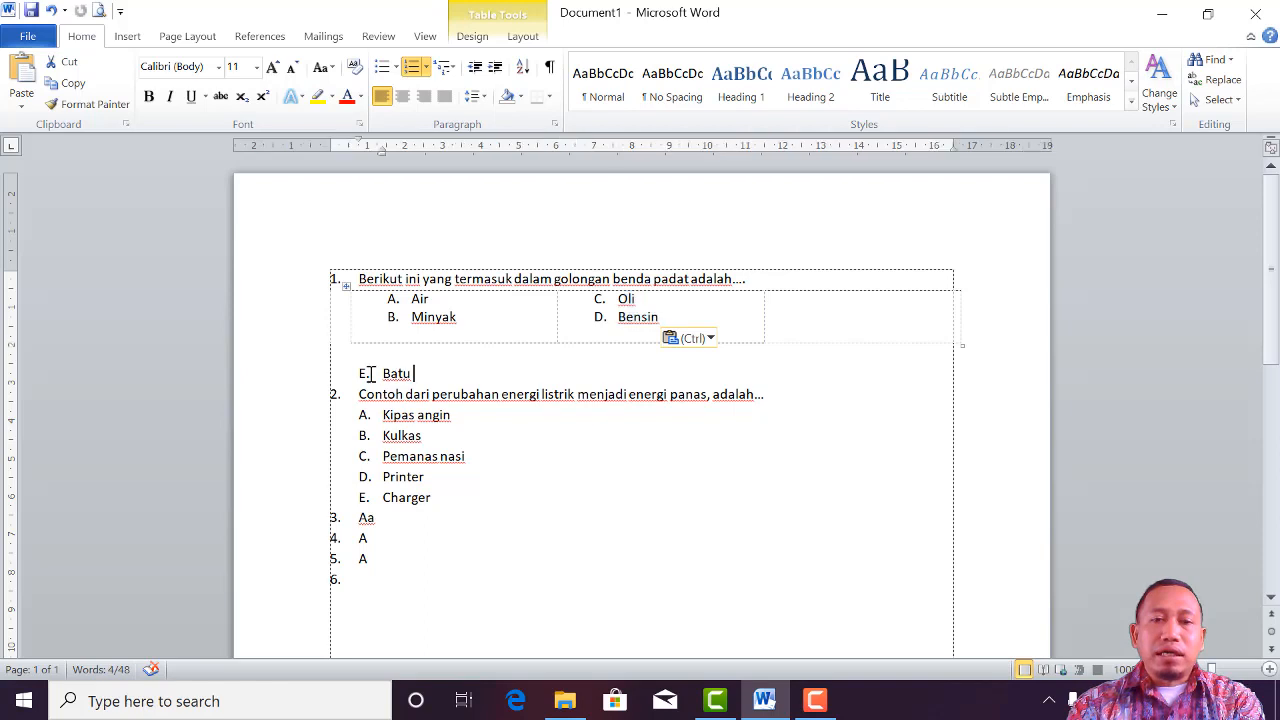
{"action": "left_click_drag", "start_coordinate": [381, 373], "coordinate": [795, 318]}
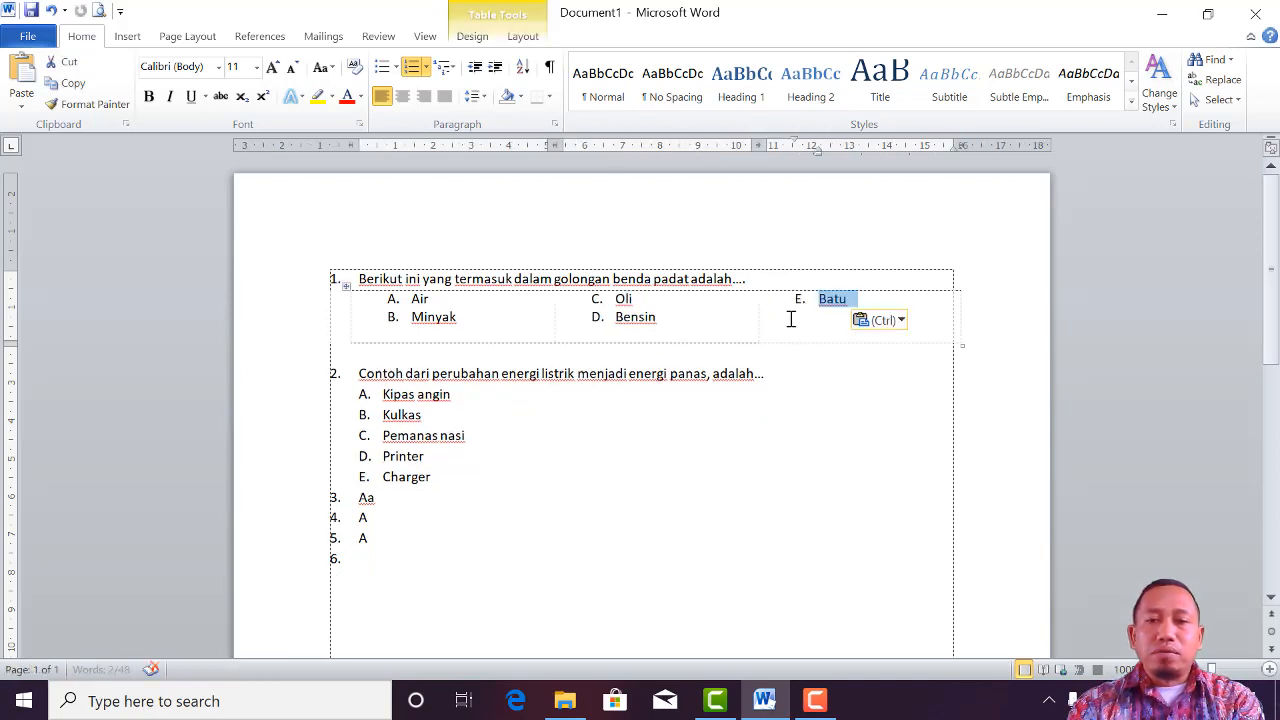
Delete the empty lines beneath the Minyak and Bensin options in the table's first and second cells
{"action": "left_click", "coordinate": [610, 336]}
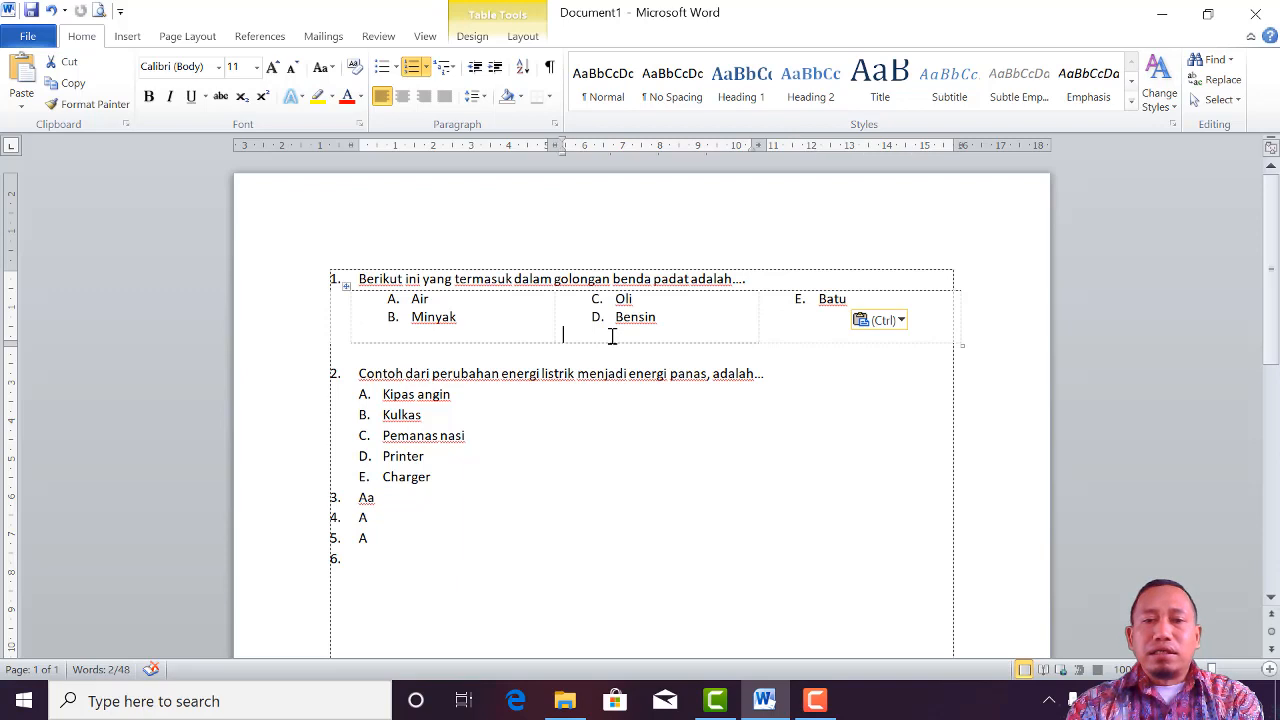
{"action": "left_click", "coordinate": [455, 318]}
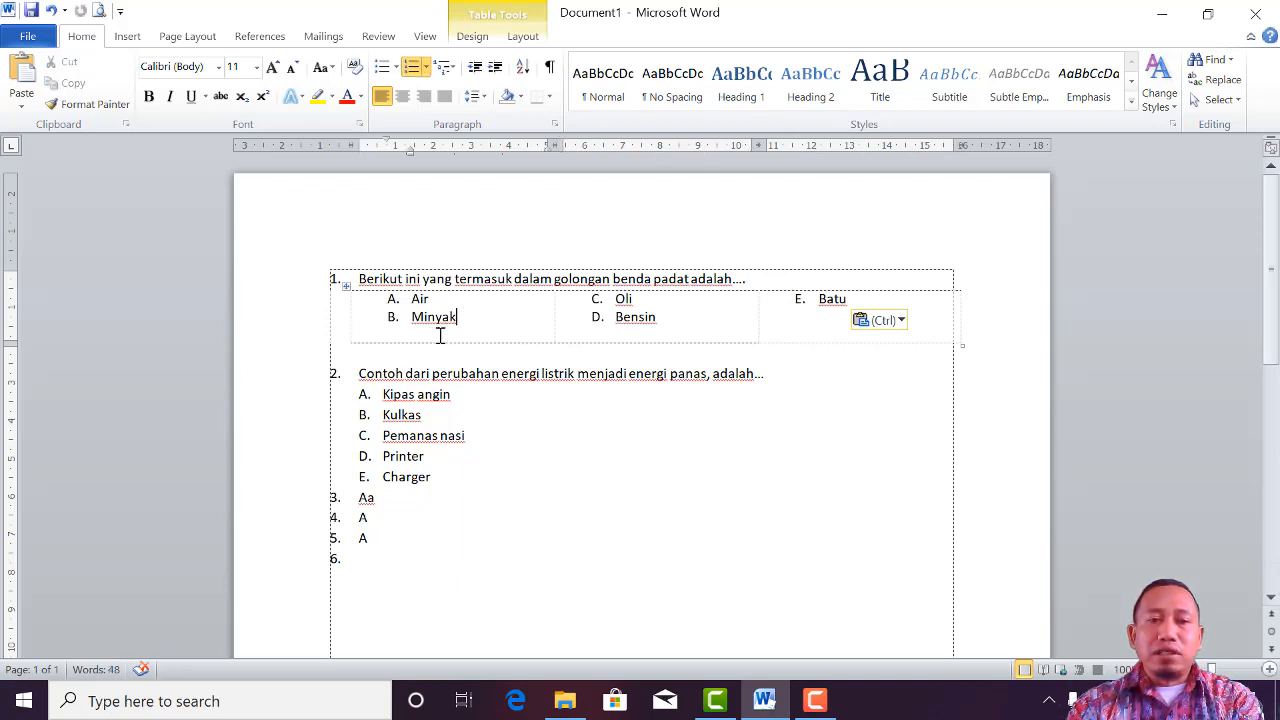
{"action": "left_click", "coordinate": [433, 334]}
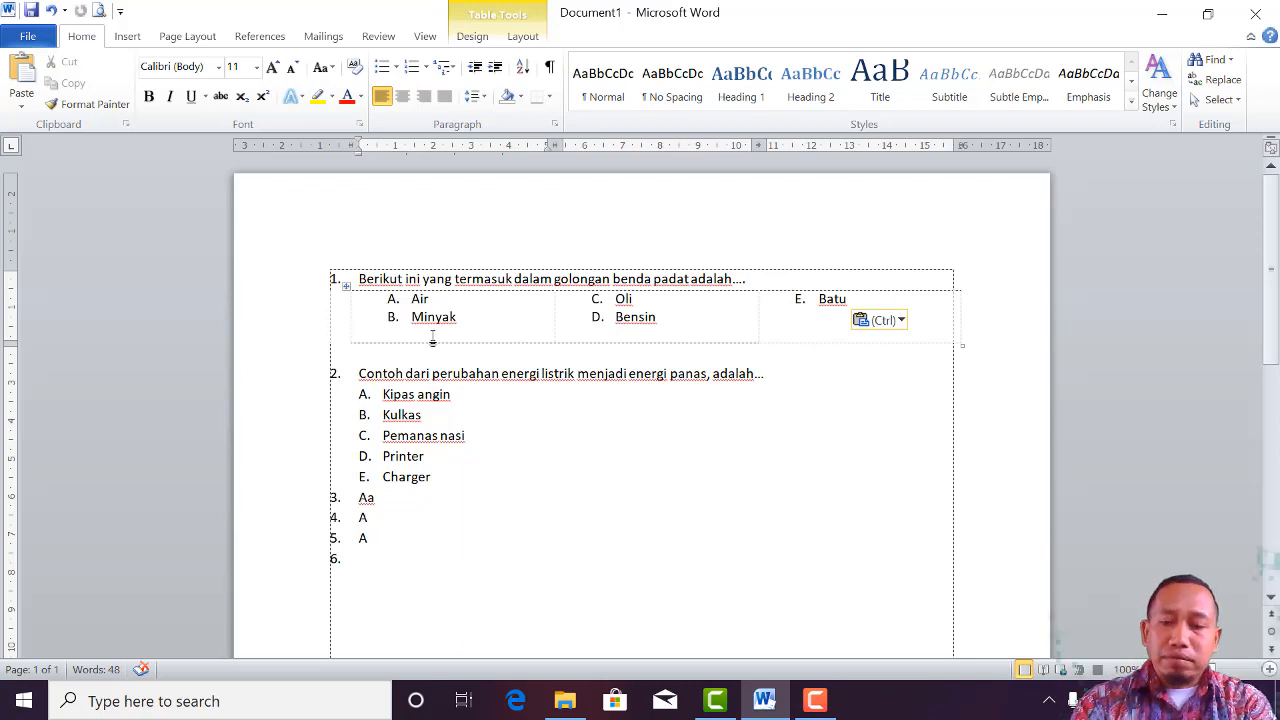
{"action": "key", "text": "BackSpace"}
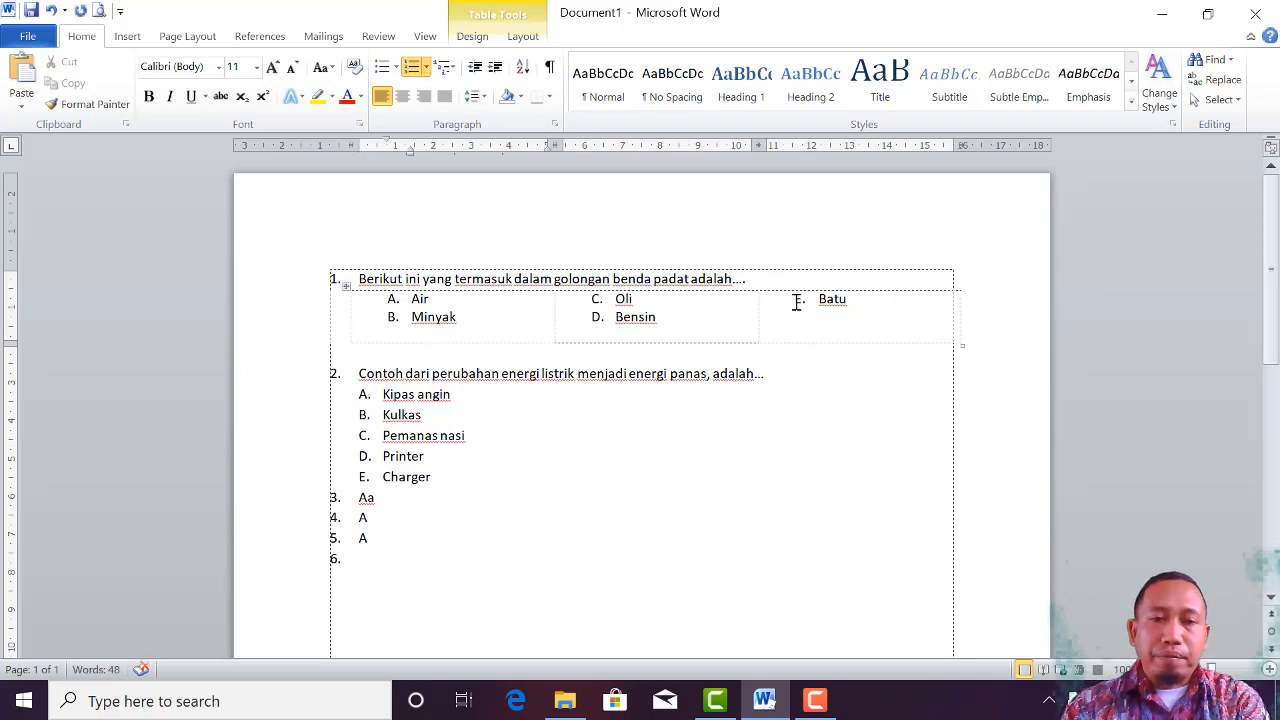
{"action": "left_click", "coordinate": [653, 333]}
{"action": "key", "text": "BackSpace"}
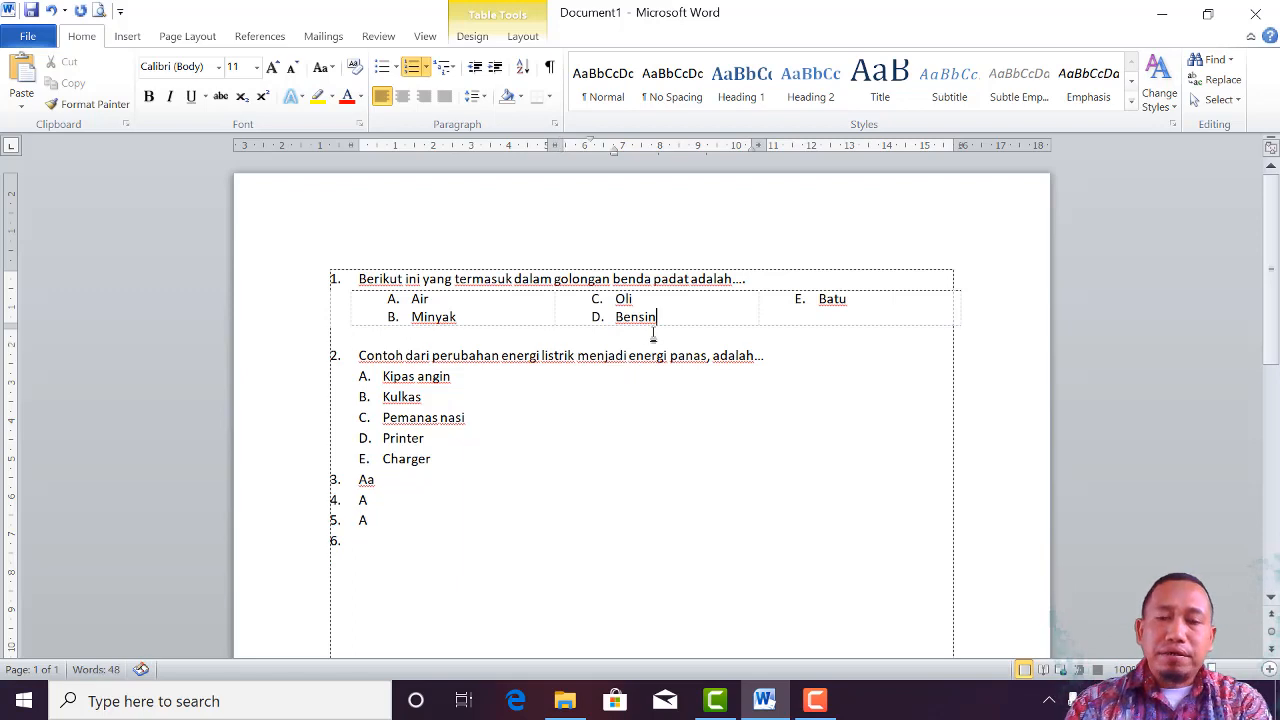
Set the answer options in question 1's table to a first-line indent of 0 and a hanging indent of about 0.5 cm
{"action": "left_click", "coordinate": [352, 315]}
{"action": "left_click_drag", "start_coordinate": [681, 325], "coordinate": [808, 323]}
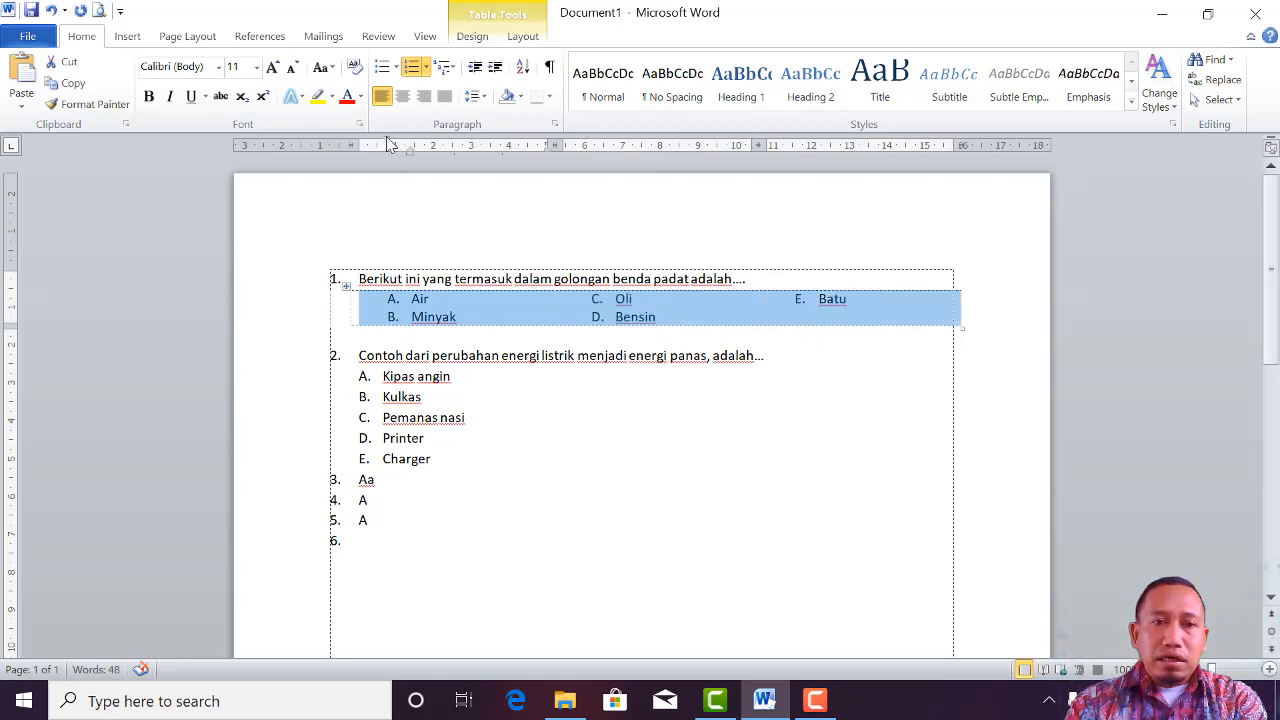
{"action": "left_click_drag", "start_coordinate": [390, 143], "coordinate": [362, 148]}
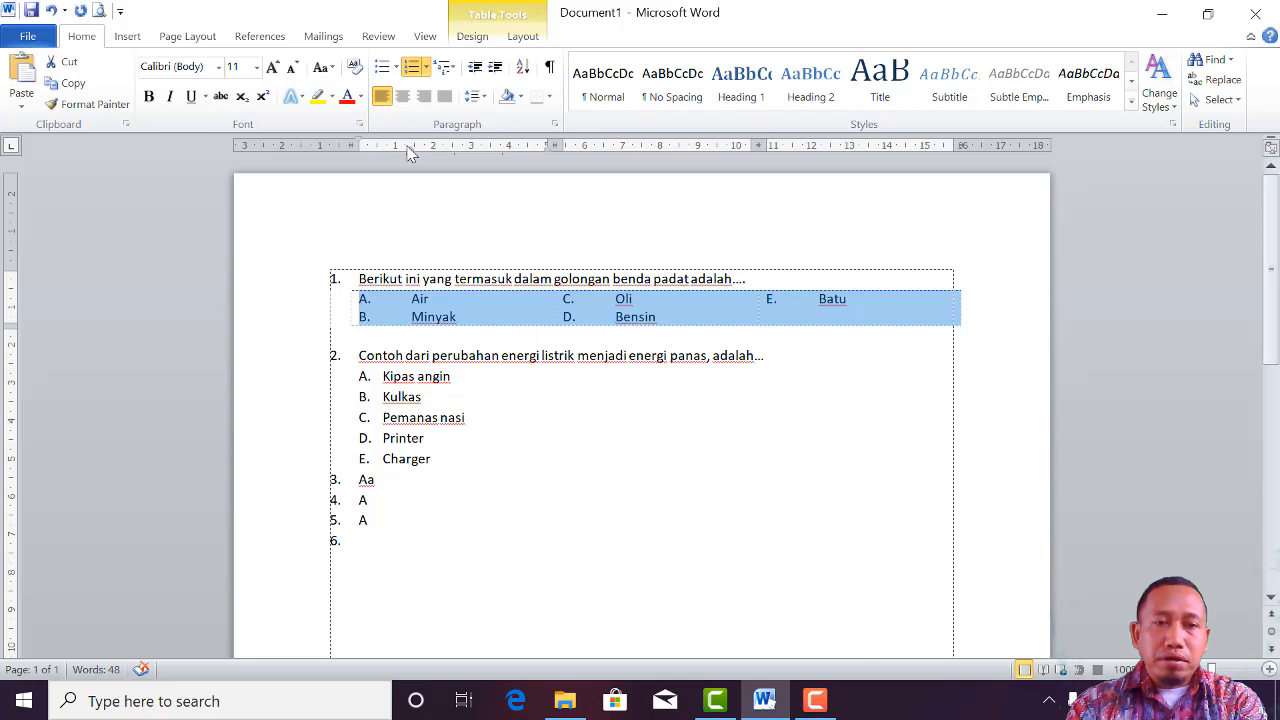
{"action": "left_click_drag", "start_coordinate": [410, 152], "coordinate": [377, 148]}
{"action": "left_click", "coordinate": [459, 340]}
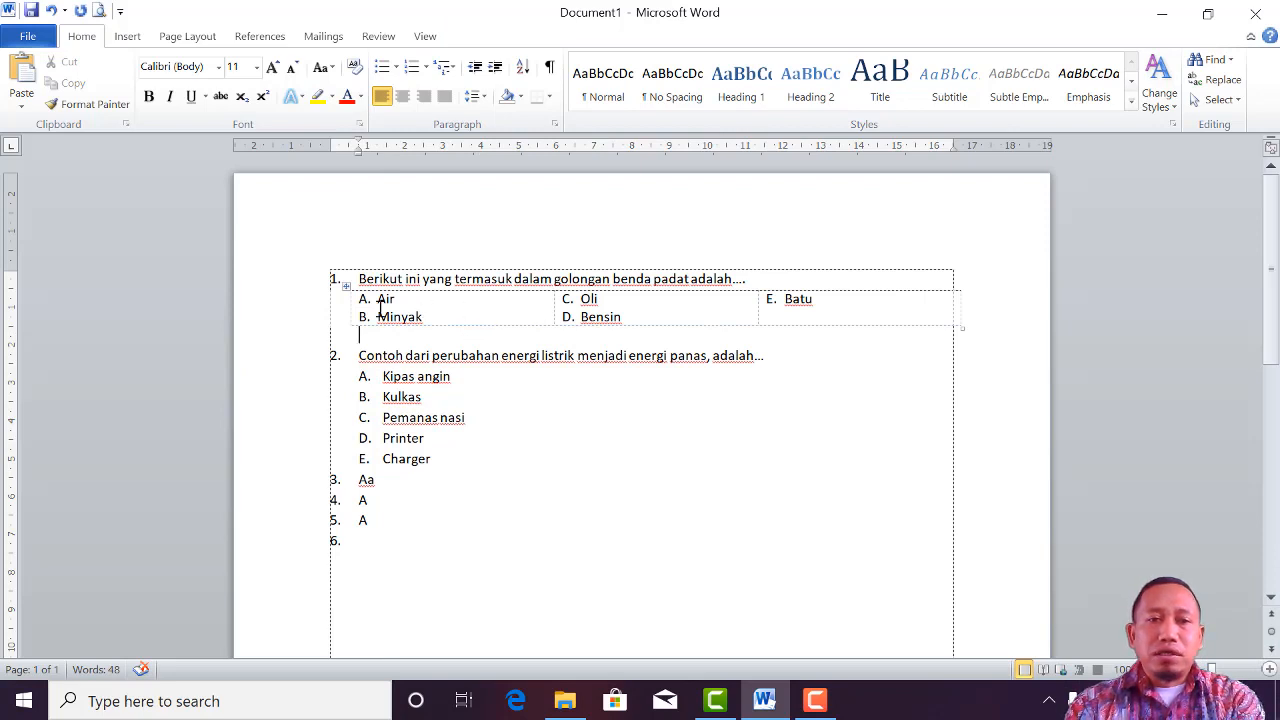
{"action": "left_click_drag", "start_coordinate": [382, 313], "coordinate": [655, 311]}
{"action": "left_click_drag", "start_coordinate": [779, 309], "coordinate": [783, 310]}
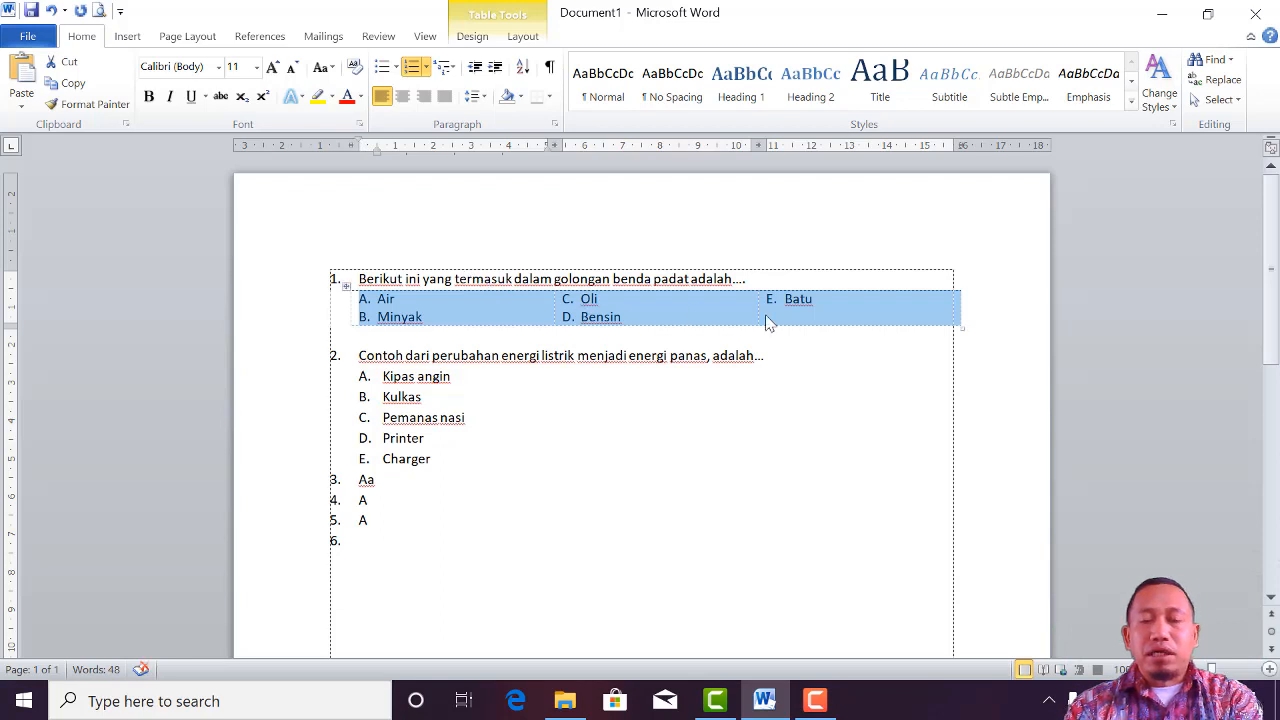
{"action": "left_click", "coordinate": [557, 350]}
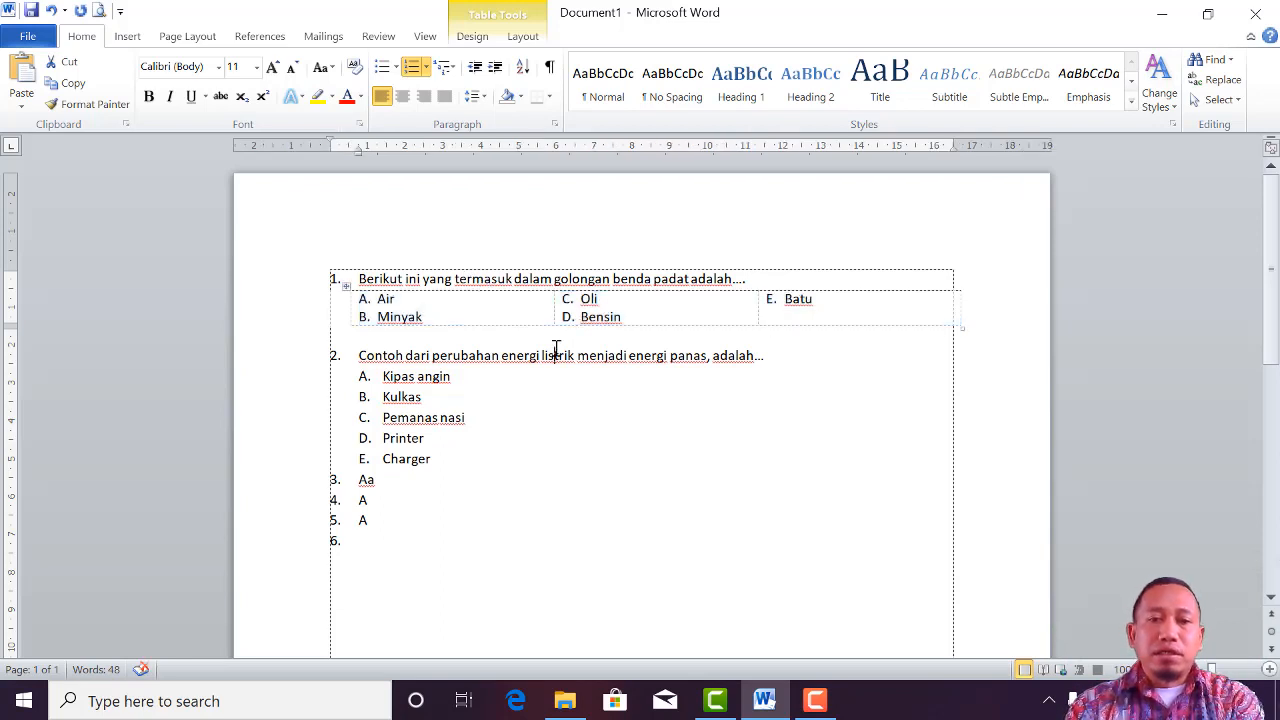
Add an unnumbered blank line beneath question 2 and insert a table with three columns and one row there
{"action": "left_click", "coordinate": [814, 366]}
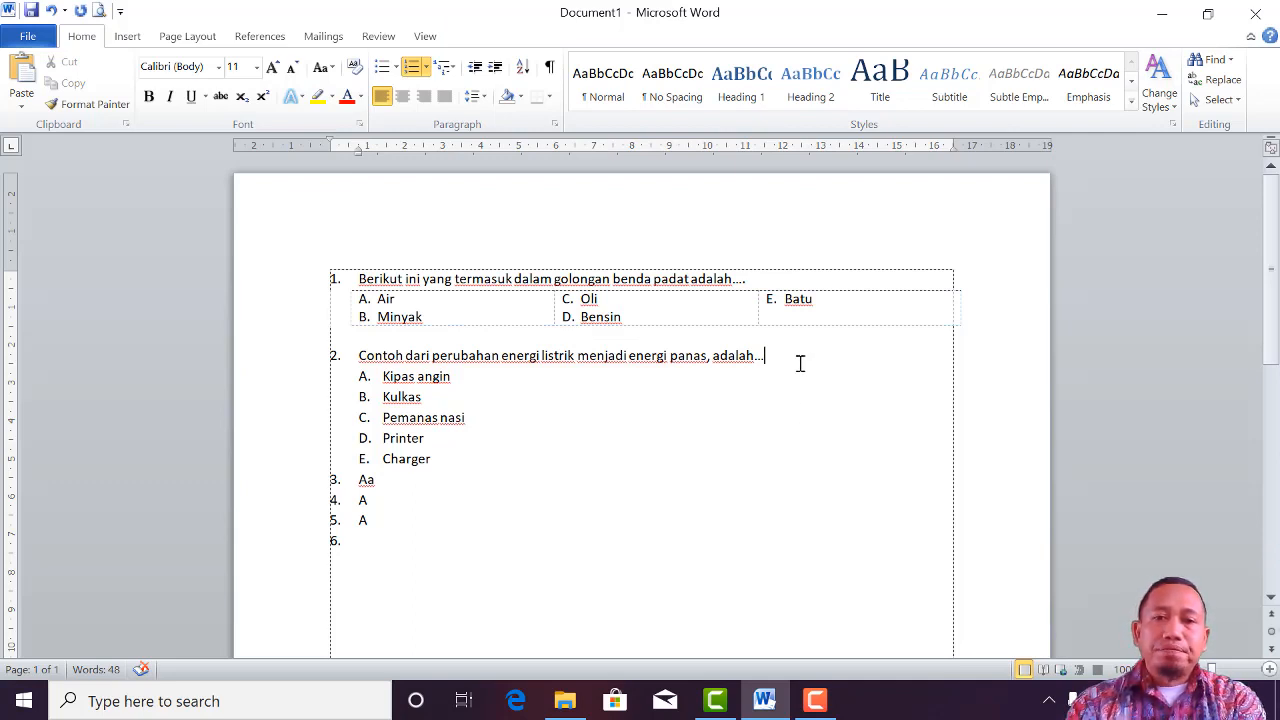
{"action": "key", "text": "Return"}
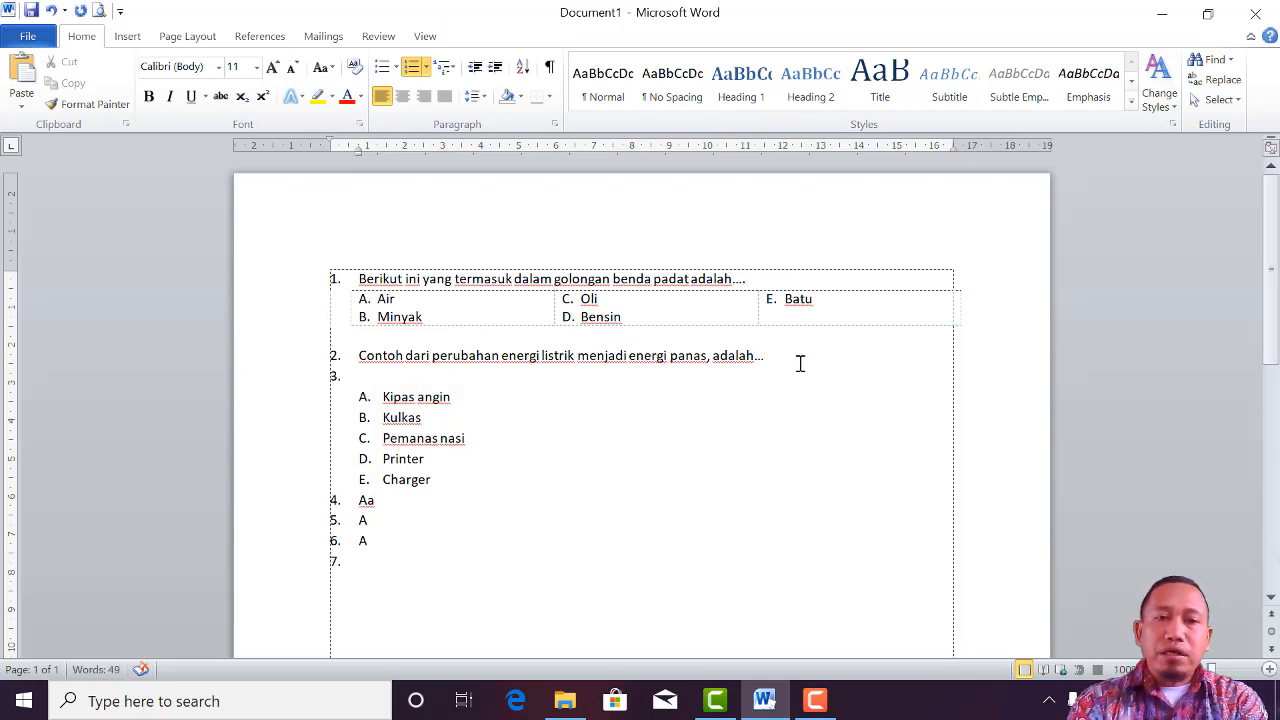
{"action": "key", "text": "BackSpace"}
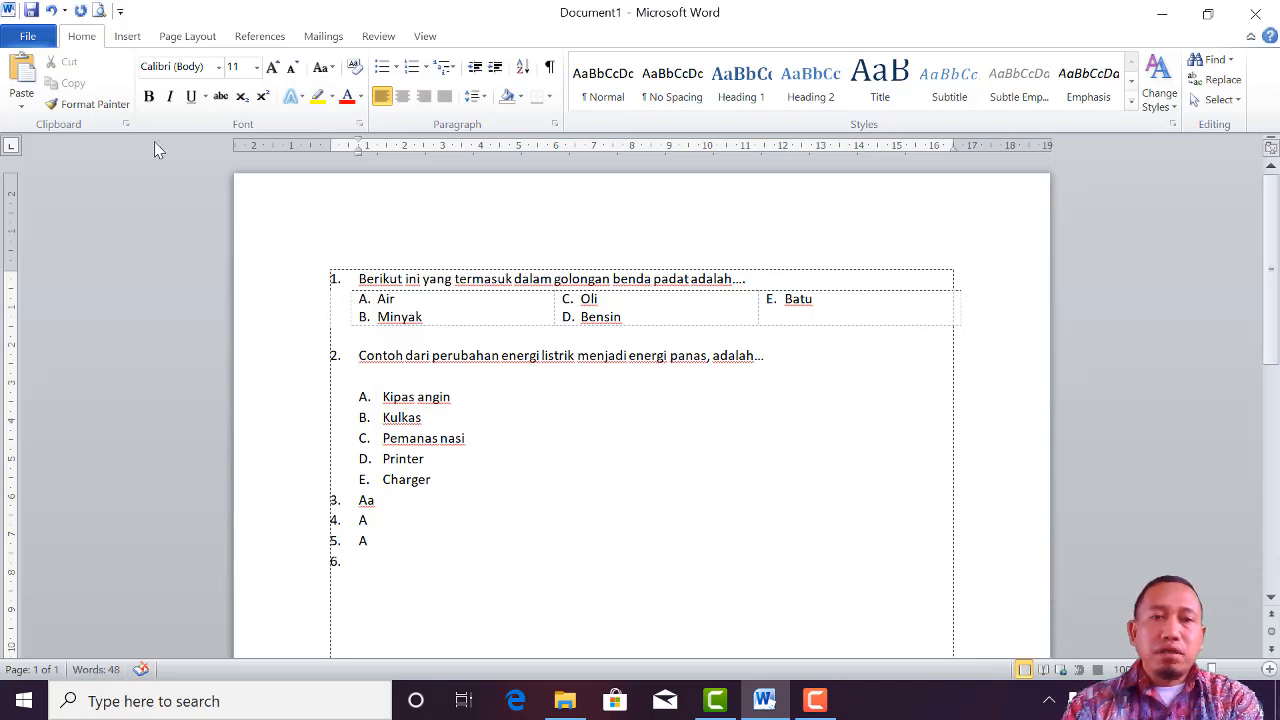
{"action": "left_click", "coordinate": [127, 36]}
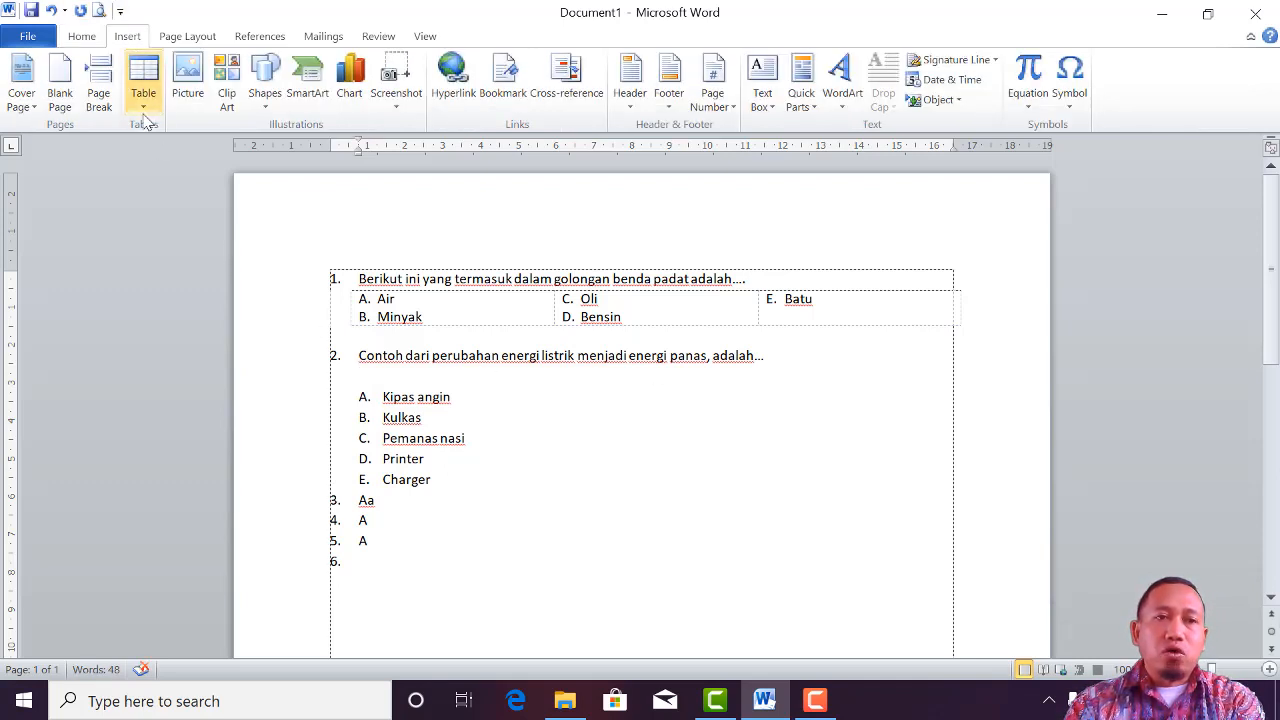
{"action": "left_click", "coordinate": [143, 115]}
{"action": "left_click", "coordinate": [181, 150]}
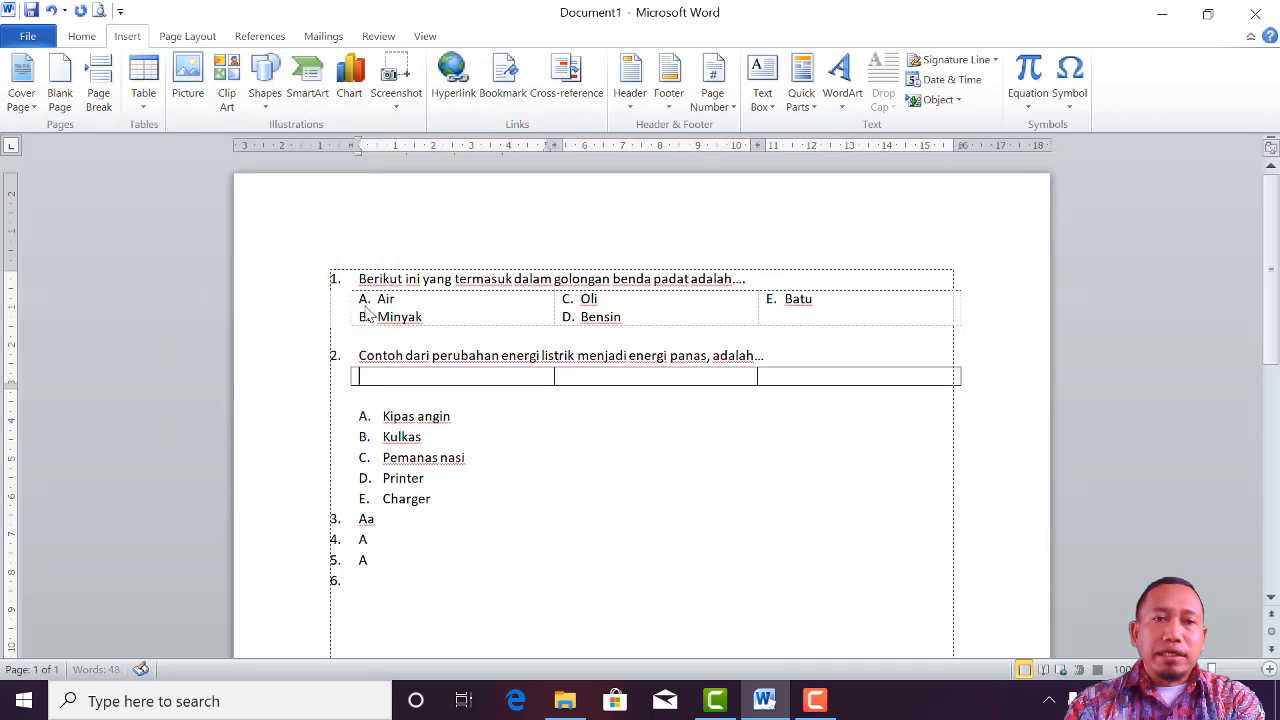
Remove all borders from the table under question 2 using the None setting in Borders and Shading
{"action": "left_click", "coordinate": [345, 363]}
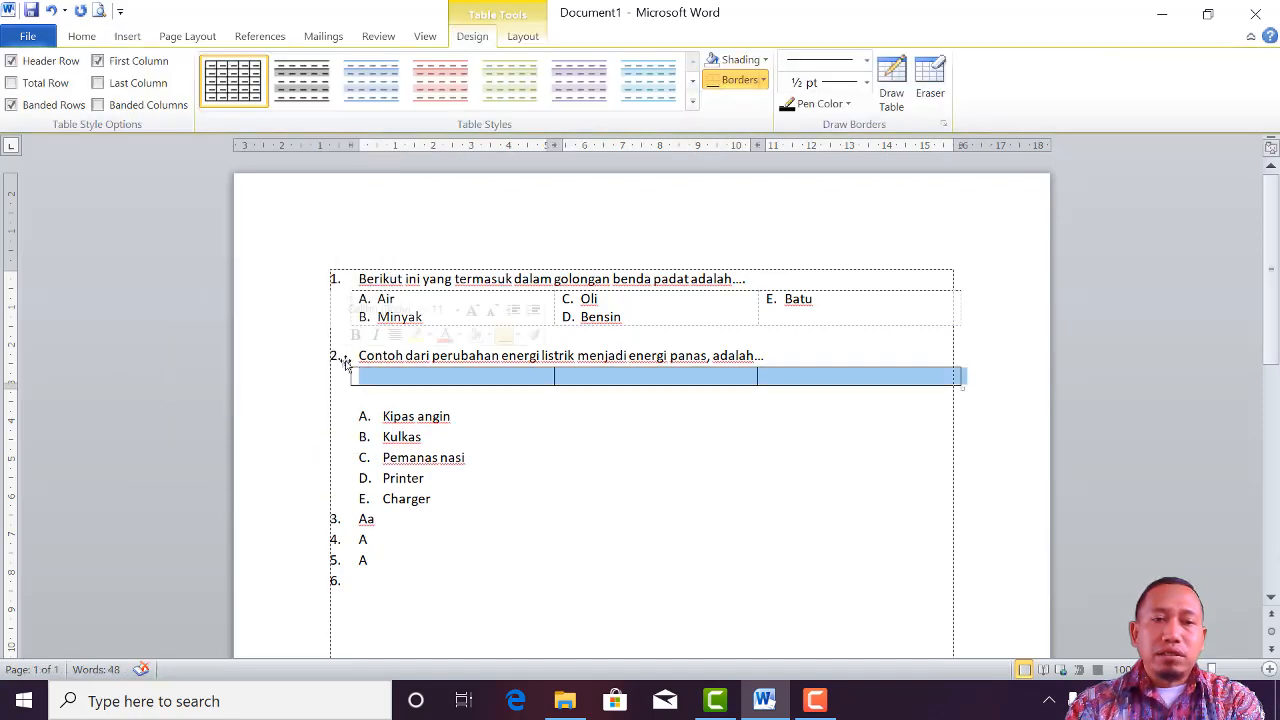
{"action": "right_click", "coordinate": [345, 362]}
{"action": "left_click", "coordinate": [427, 260]}
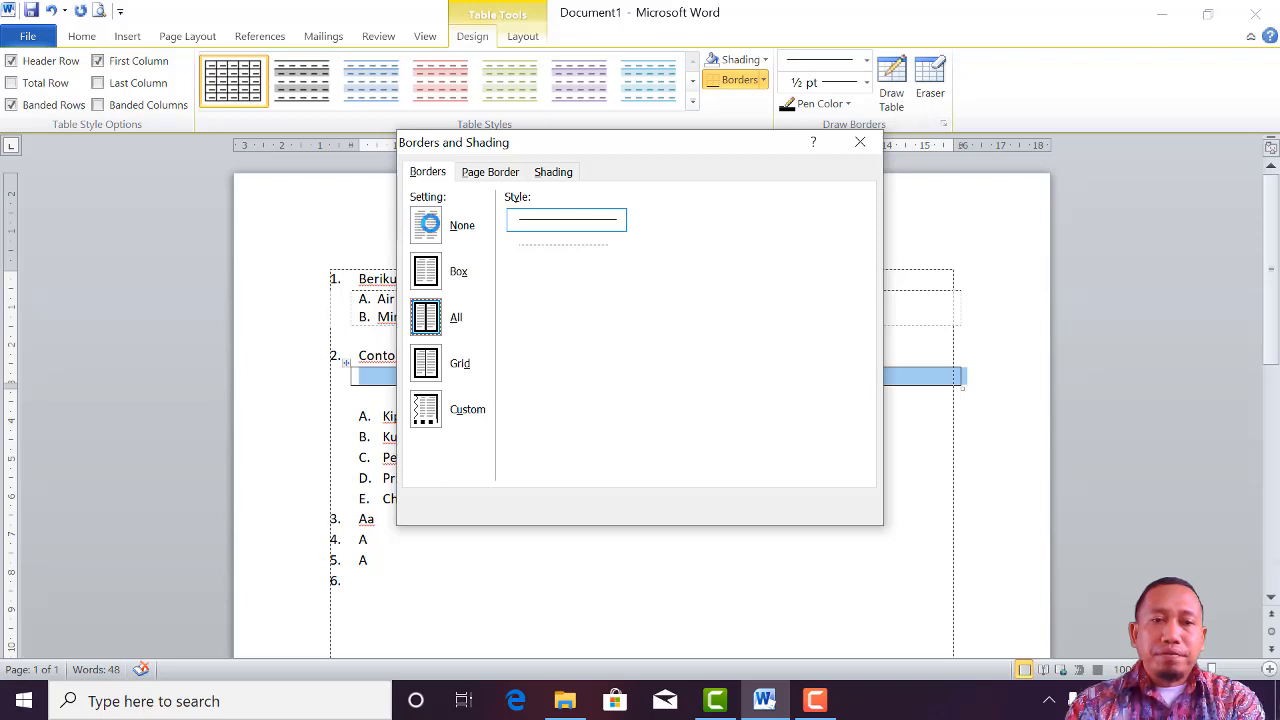
{"action": "left_click", "coordinate": [426, 225]}
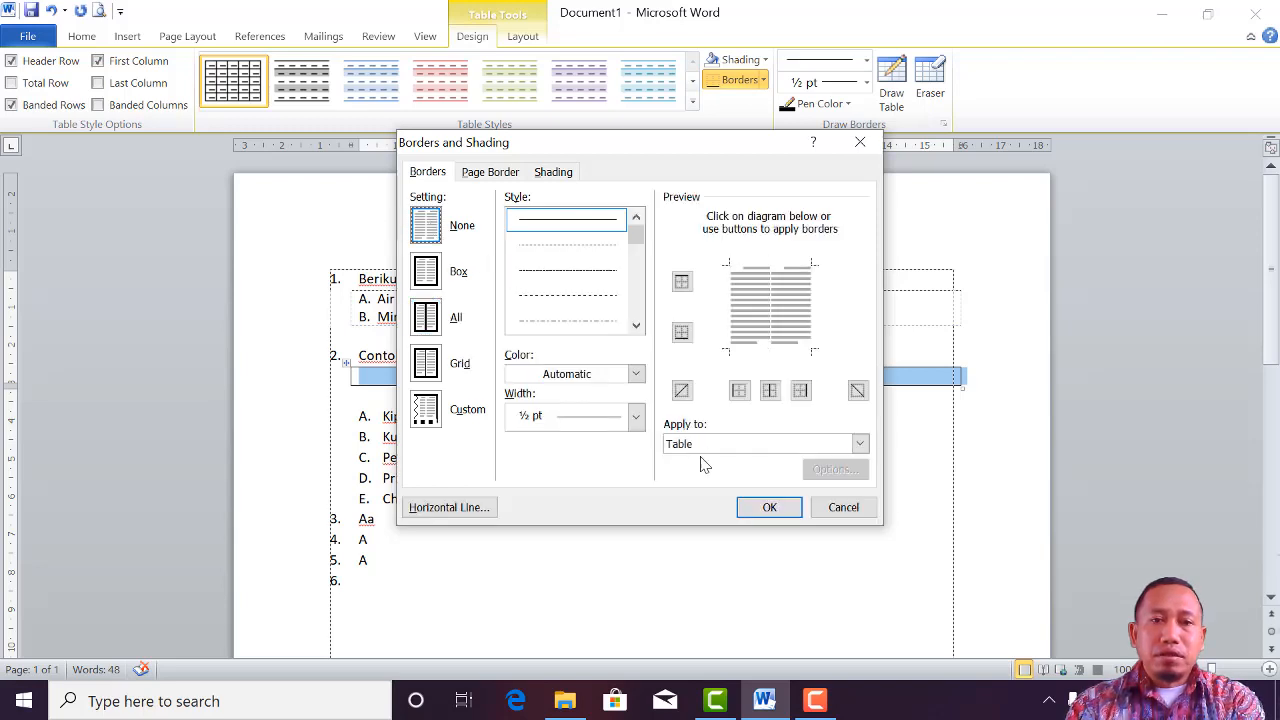
{"action": "left_click", "coordinate": [793, 513]}
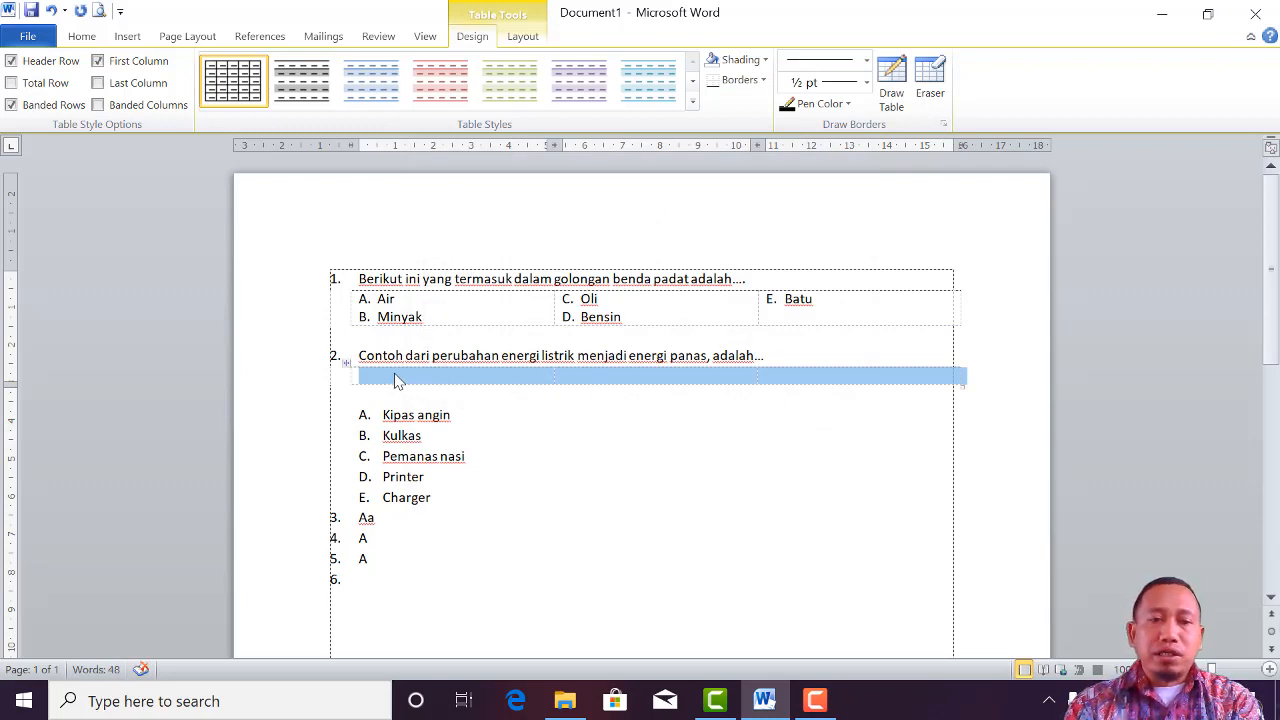
Extend question 3's text to "Aadadafad" and paste a copy of the borderless three-column table on an unnumbered line beneath it
{"action": "left_click", "coordinate": [420, 509]}
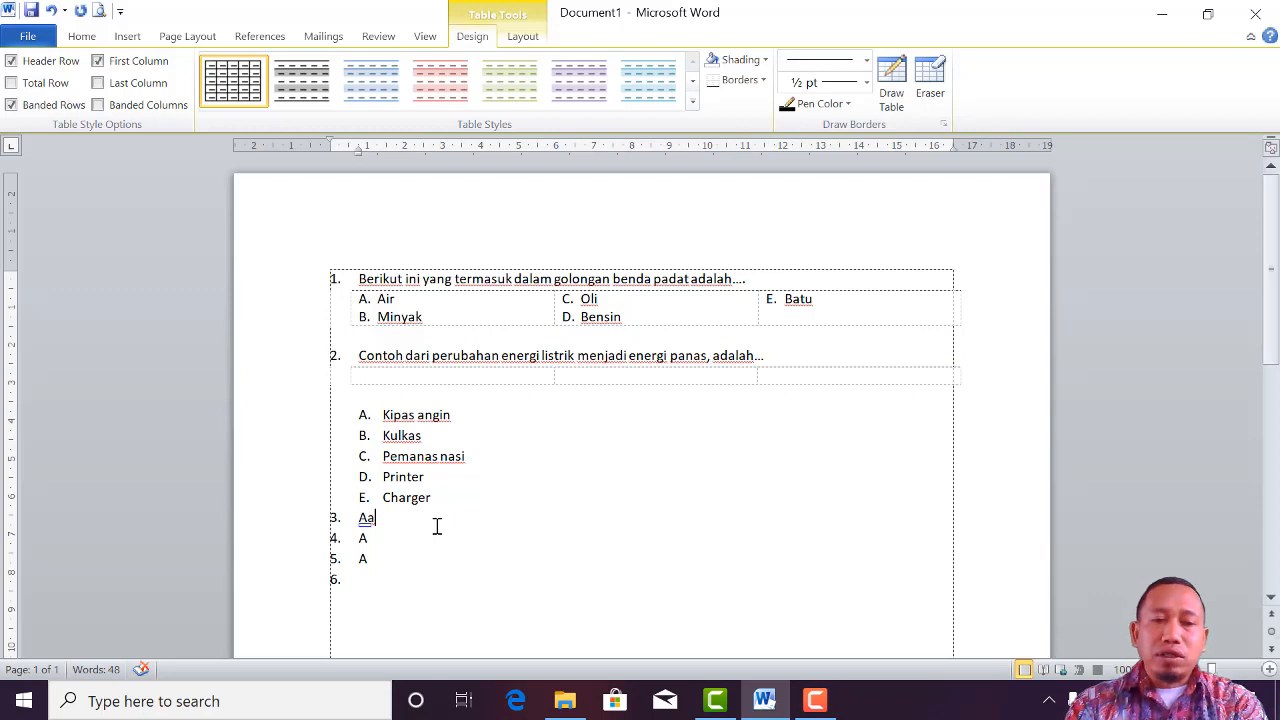
{"action": "type", "text": "dadafad"}
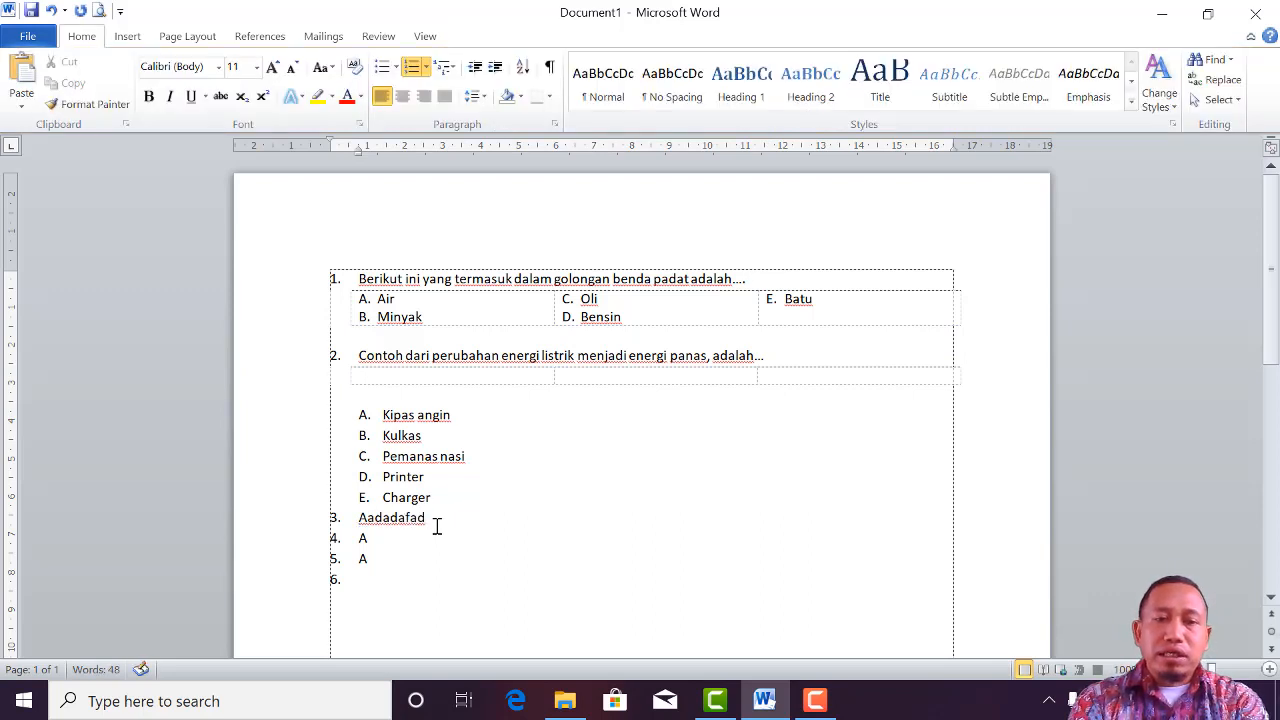
{"action": "key", "text": "Return"}
{"action": "key", "text": "BackSpace"}
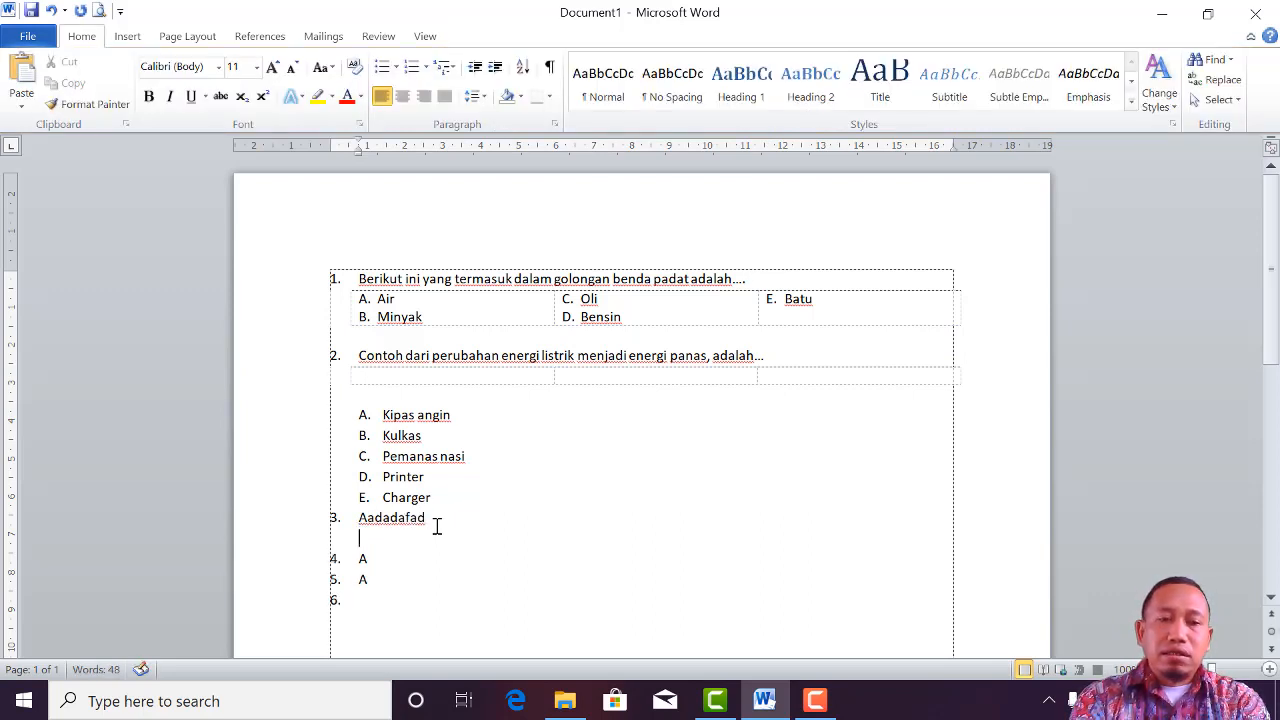
{"action": "key", "text": "ctrl+v"}
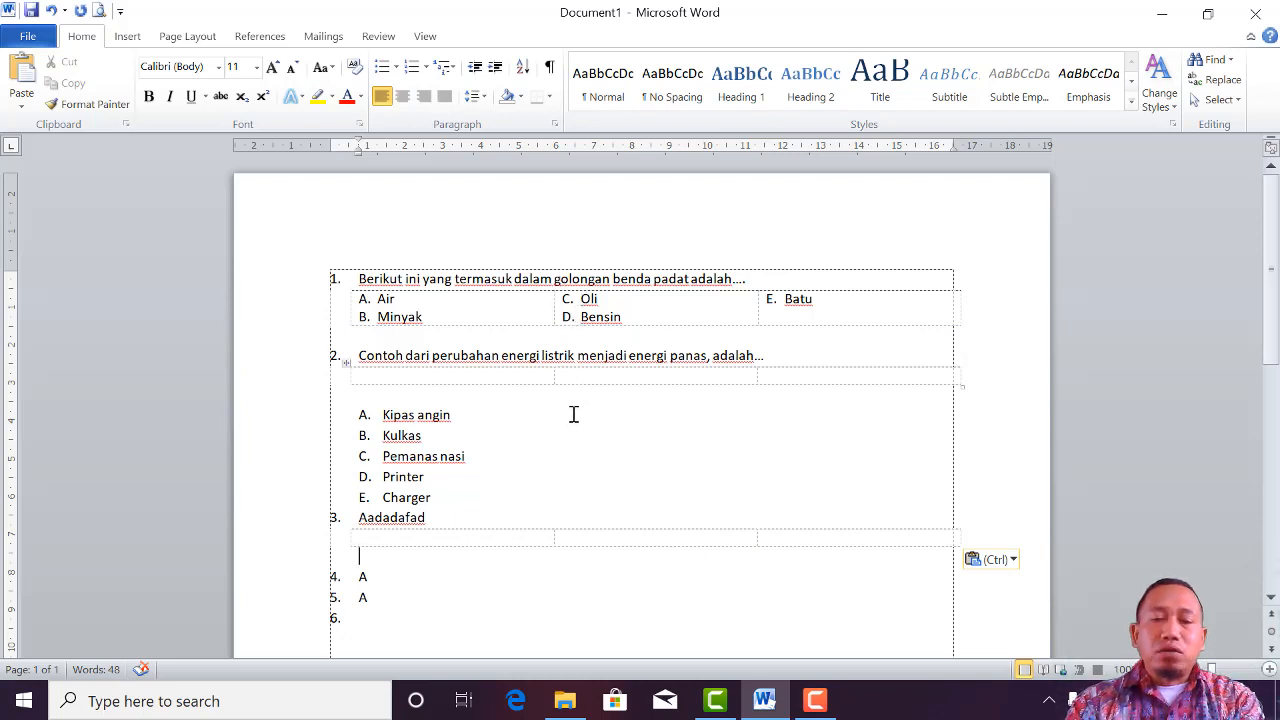
{"action": "scroll", "coordinate": [571, 420], "scroll_direction": "down", "scroll_amount": 1}
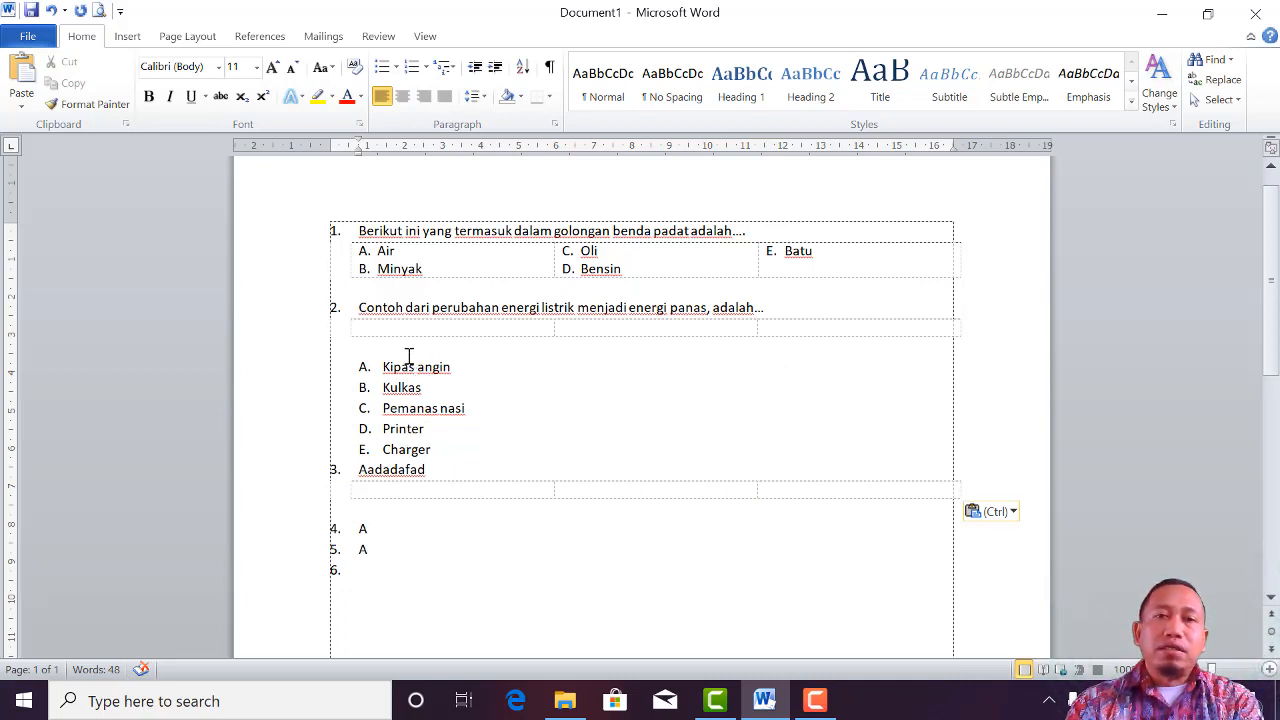
{"action": "left_click", "coordinate": [618, 392]}
{"action": "left_click", "coordinate": [592, 455]}
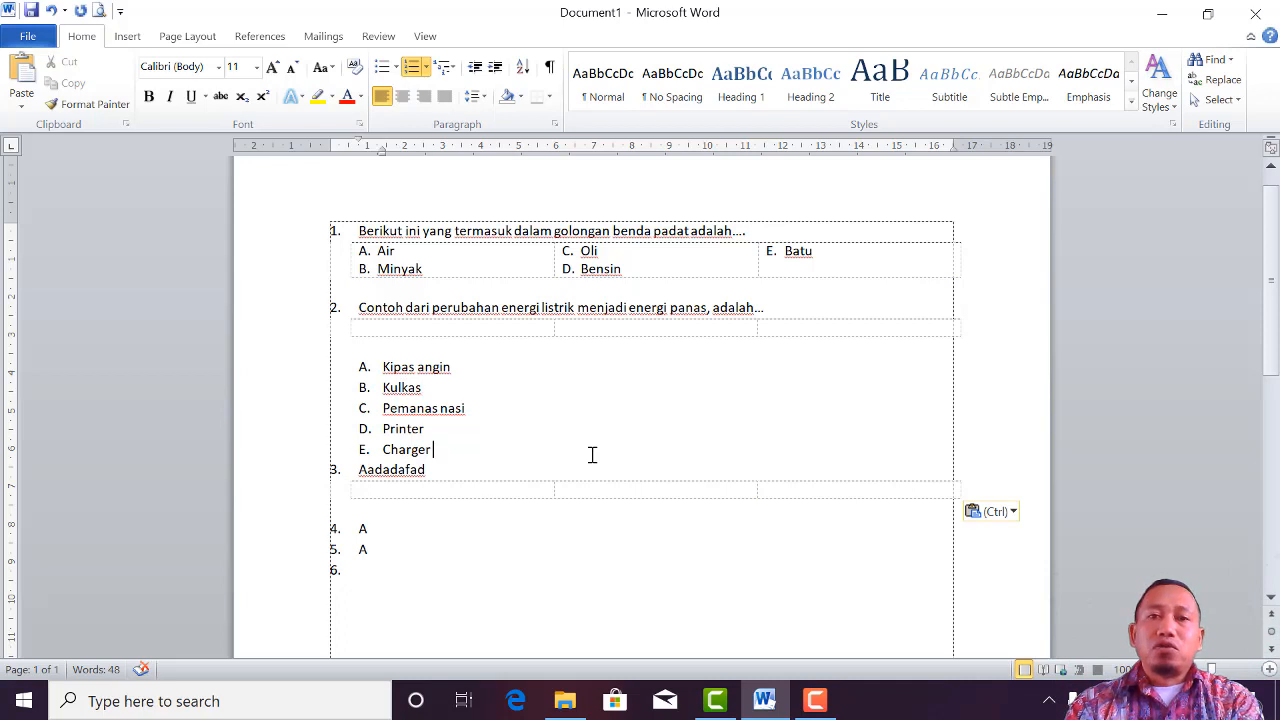